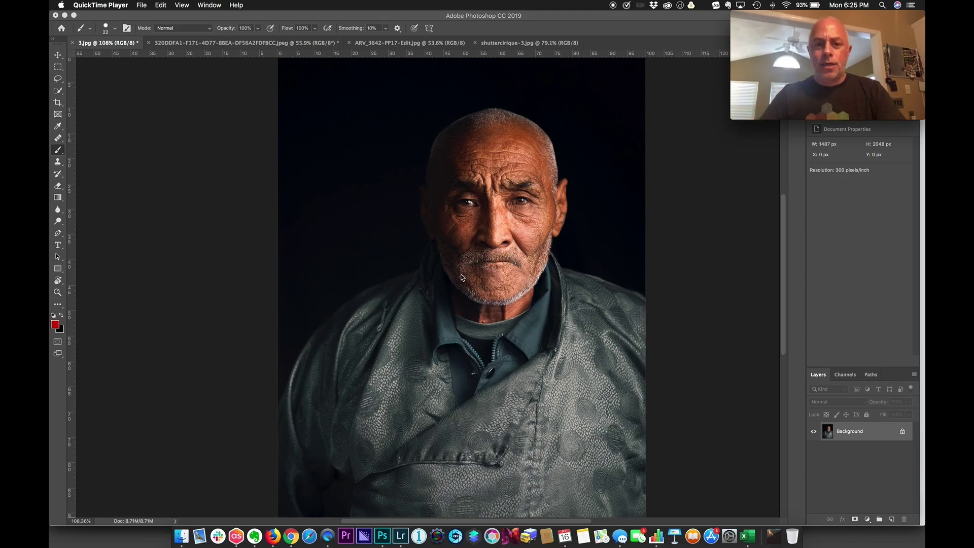
Examine the man's eyes up close in the portrait and return to the full image.
{"action": "key", "text": "super+space"}
{"action": "key", "text": "Escape"}
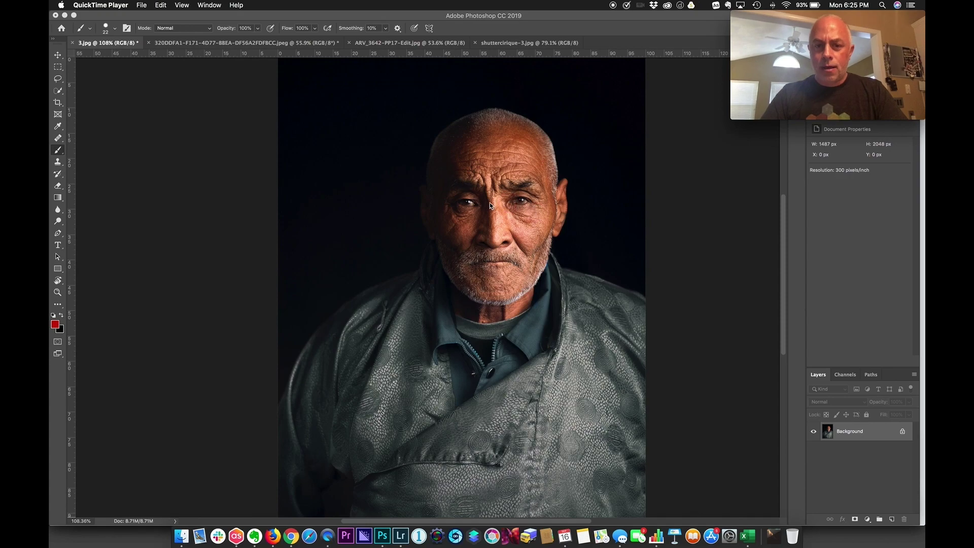
{"action": "left_click", "coordinate": [520, 202]}
{"action": "key", "text": "super+space"}
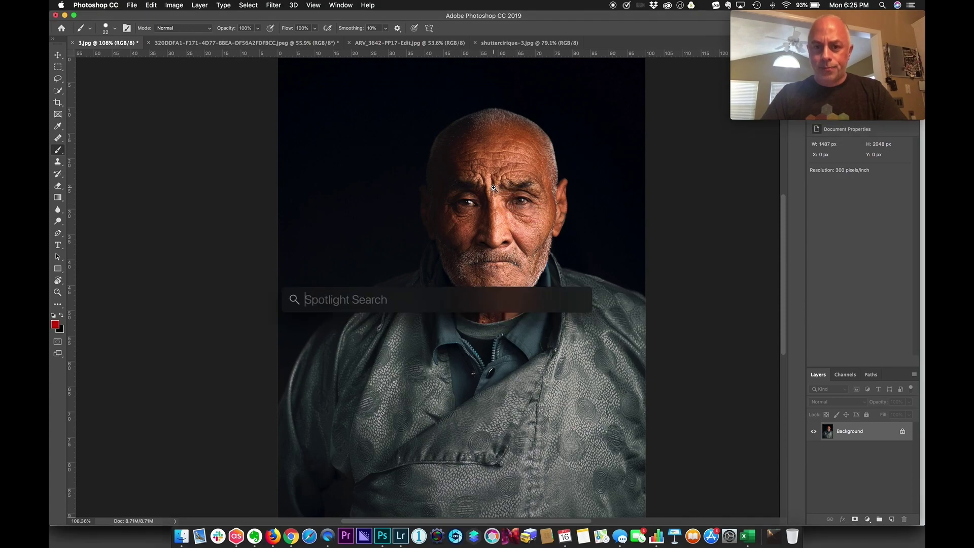
{"action": "left_click_drag", "start_coordinate": [495, 191], "coordinate": [586, 248]}
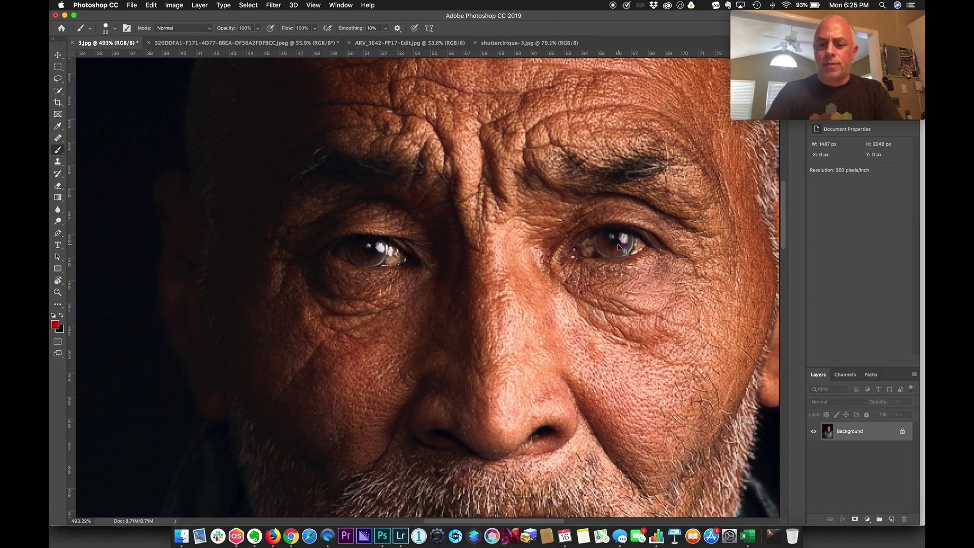
{"action": "key", "text": "super+0"}
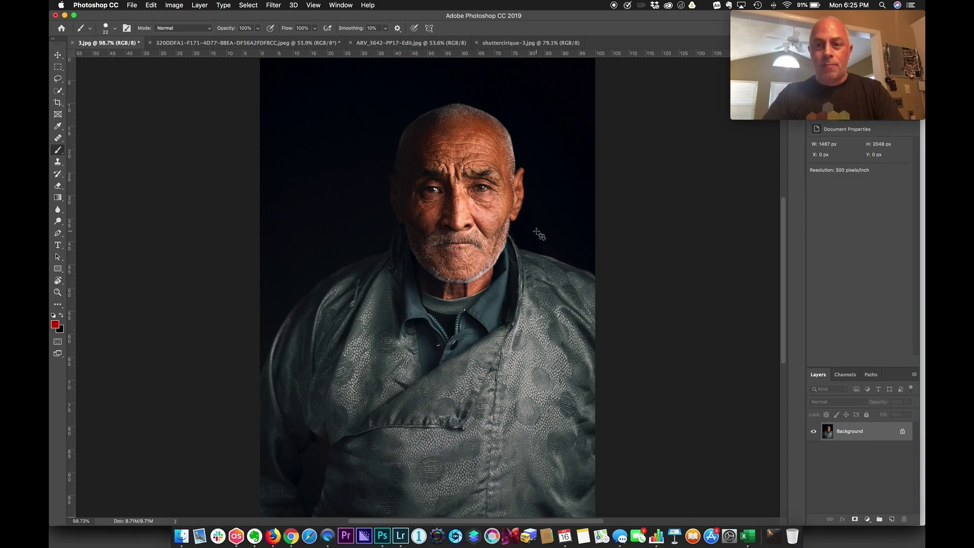
Crop the portrait around the man to about 84% of its width and 93% of its height.
{"action": "key", "text": "c"}
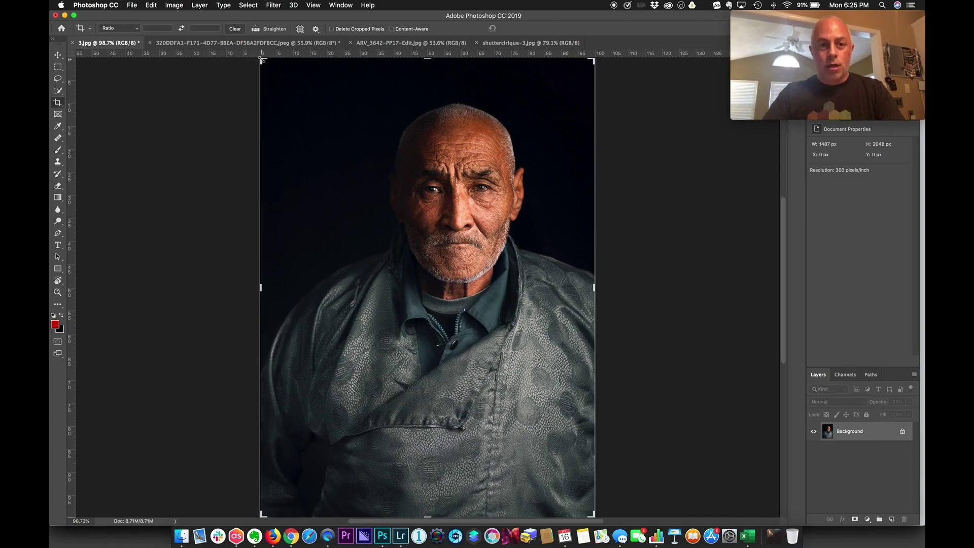
{"action": "left_click_drag", "start_coordinate": [261, 60], "coordinate": [289, 73]}
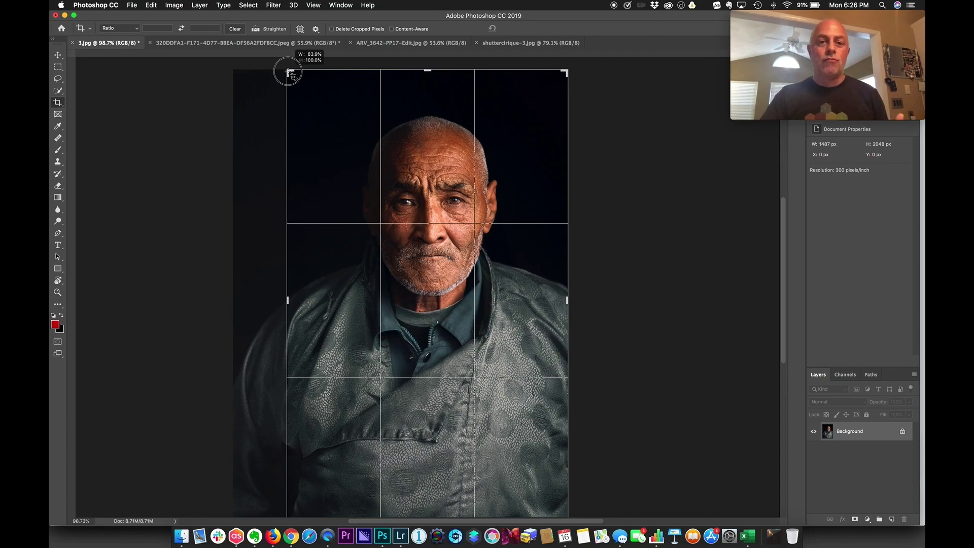
{"action": "left_click_drag", "start_coordinate": [291, 75], "coordinate": [290, 91]}
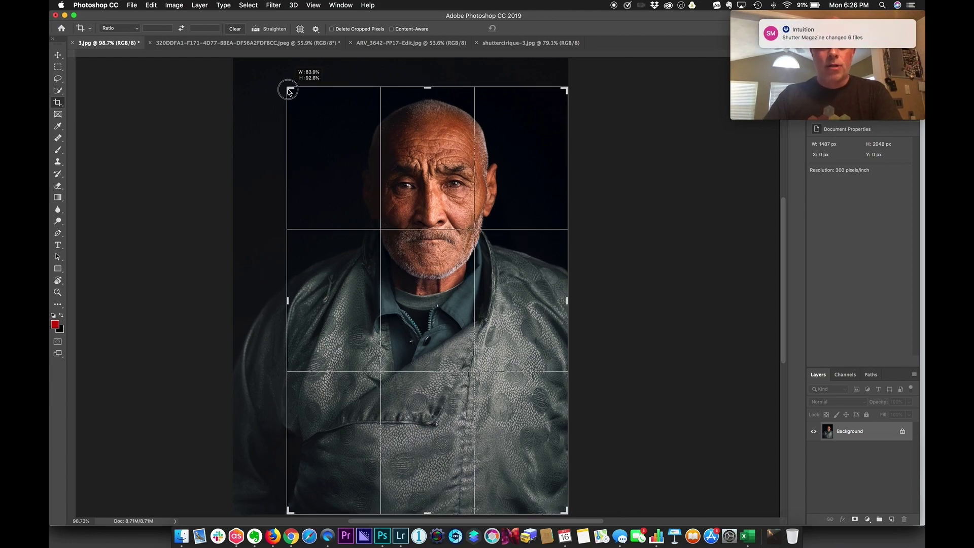
{"action": "mouse_move", "coordinate": [289, 92]}
{"action": "left_mouse_down"}
{"action": "mouse_move", "coordinate": [265, 90]}
{"action": "mouse_move", "coordinate": [289, 91]}
{"action": "left_mouse_up"}
{"action": "key", "text": "Return"}
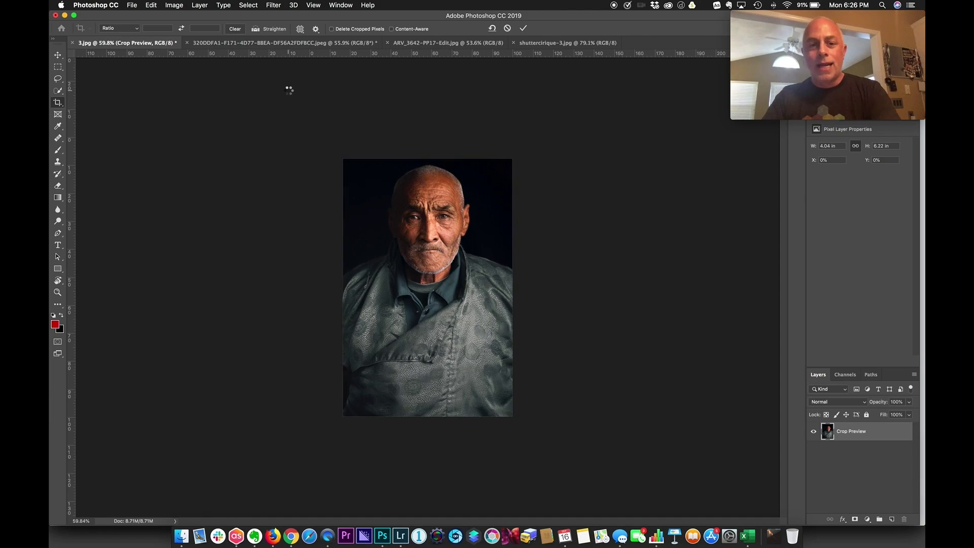
{"action": "key", "text": "super+0"}
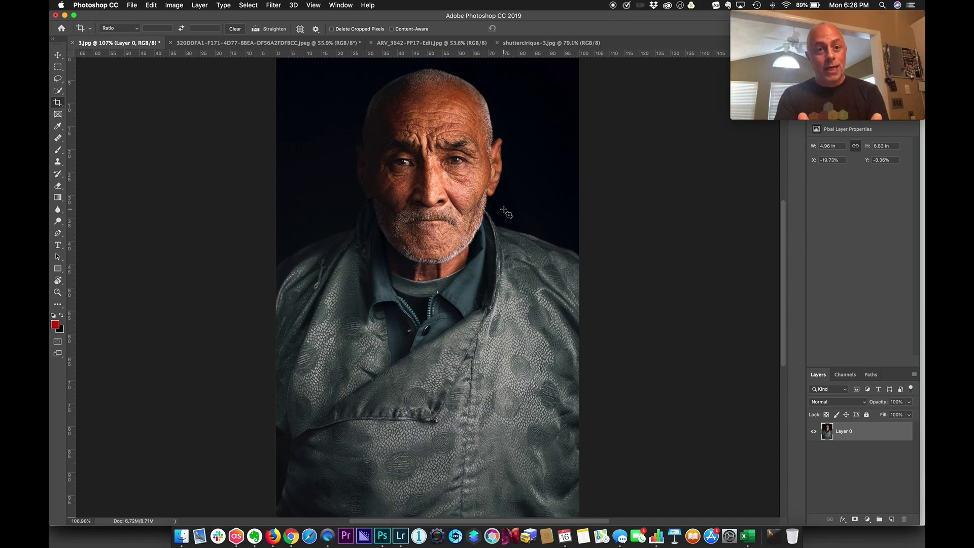
Run the saved Dodge and Burn action on the cropped portrait.
{"action": "mouse_move", "coordinate": [847, 17]}
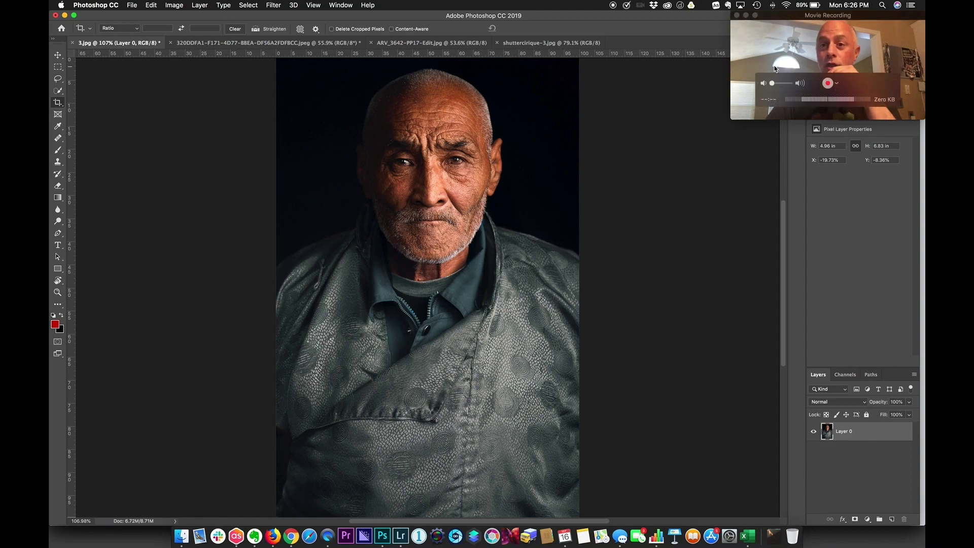
{"action": "left_click_drag", "start_coordinate": [848, 18], "coordinate": [848, 86]}
{"action": "left_click", "coordinate": [815, 79]}
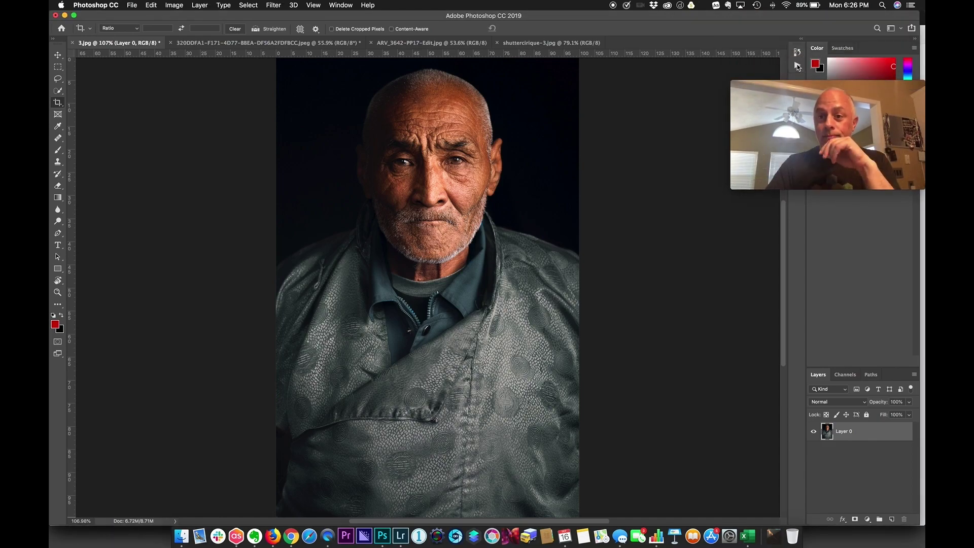
{"action": "left_click", "coordinate": [797, 65]}
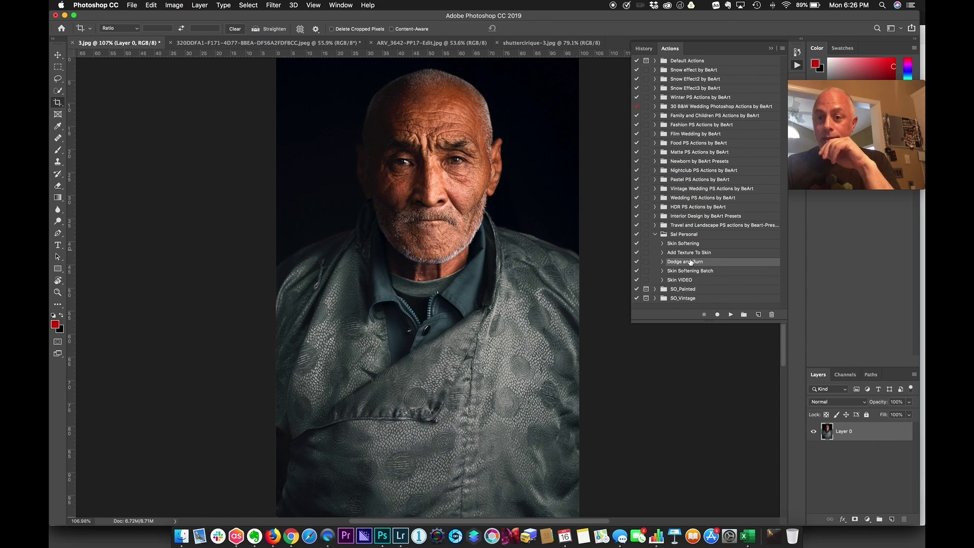
{"action": "left_click", "coordinate": [731, 314]}
{"action": "left_click", "coordinate": [847, 86]}
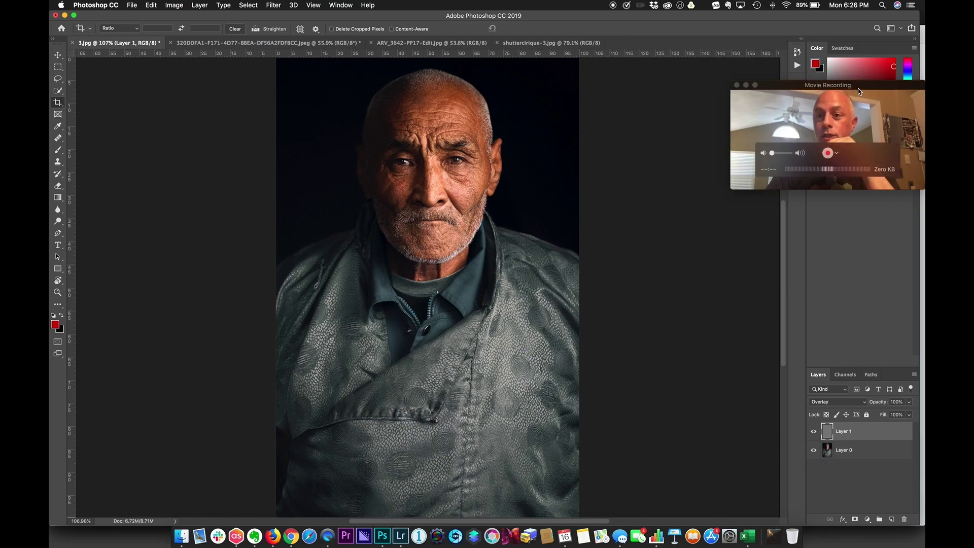
{"action": "left_click_drag", "start_coordinate": [848, 87], "coordinate": [849, 24]}
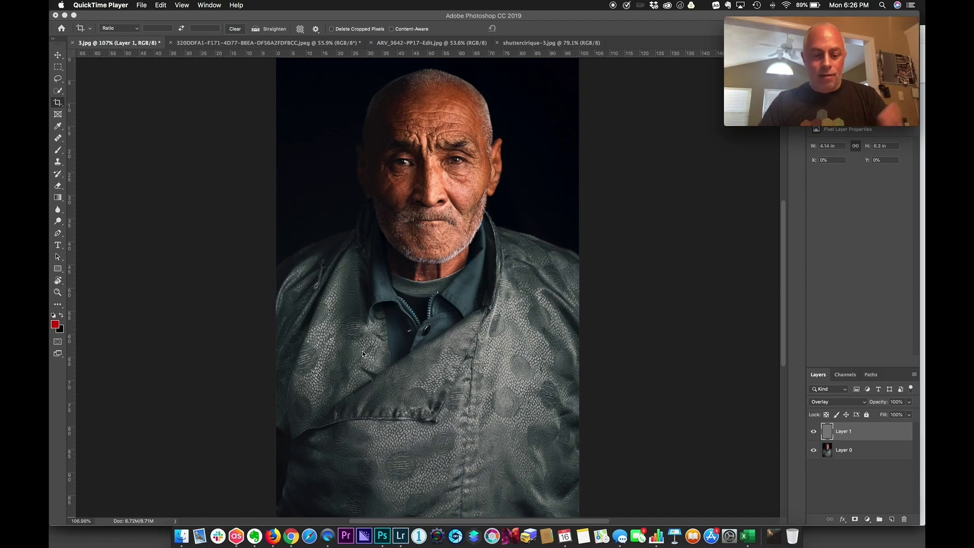
Ready the Brush tool with default black and white colours and a brush size of 409.
{"action": "left_click", "coordinate": [368, 322]}
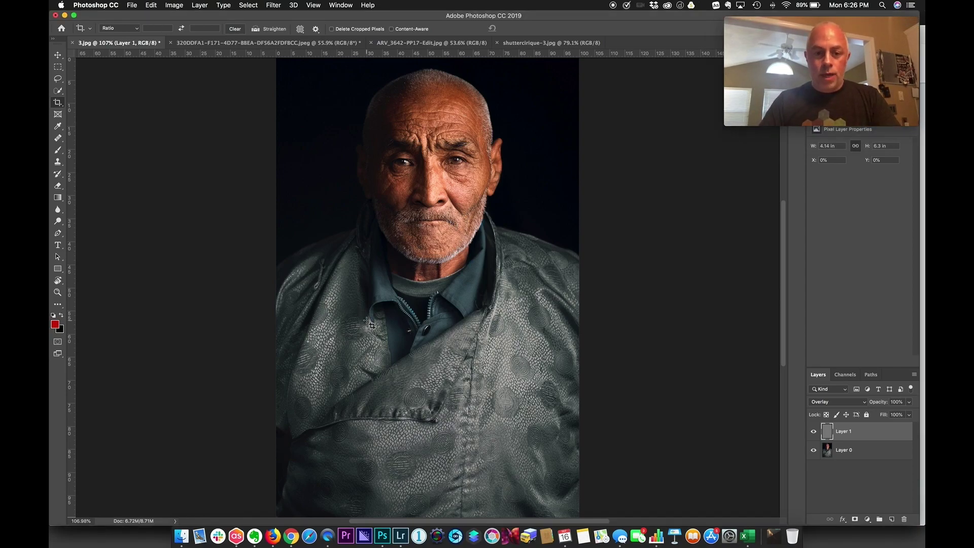
{"action": "key", "text": "b"}
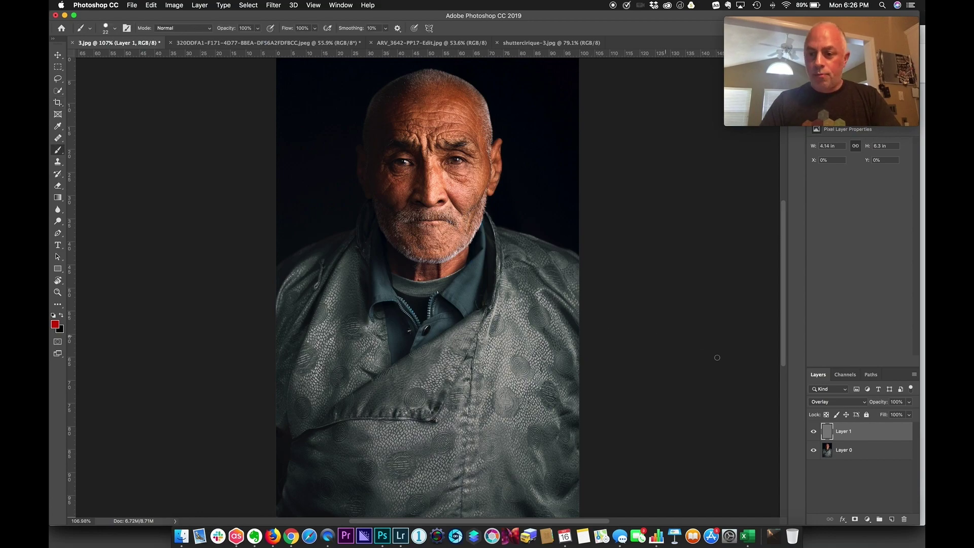
{"action": "key", "text": "d"}
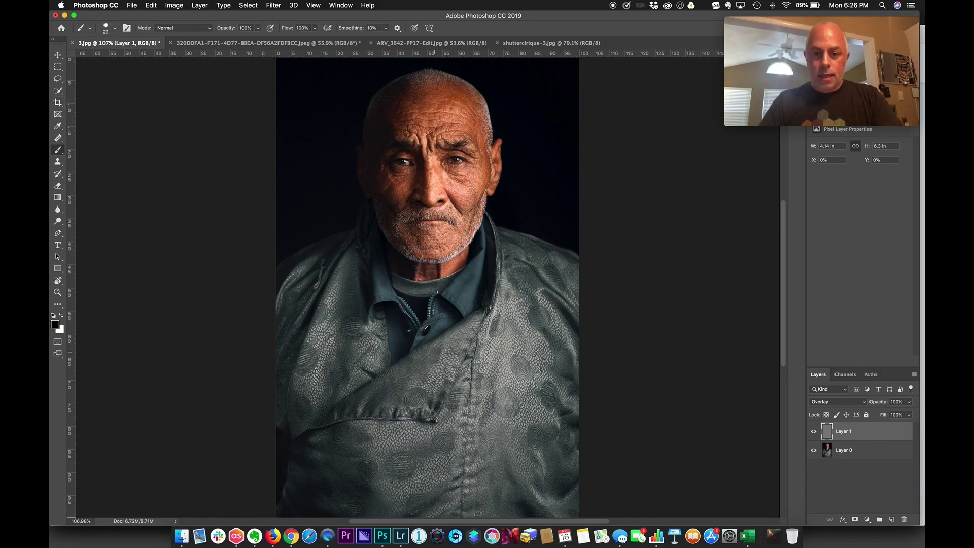
{"action": "left_click_drag", "start_coordinate": [410, 321], "coordinate": [459, 321]}
Set the brush flow to 2% and darken the man's jacket with soft black strokes on the Overlay layer.
{"action": "left_click", "coordinate": [556, 302]}
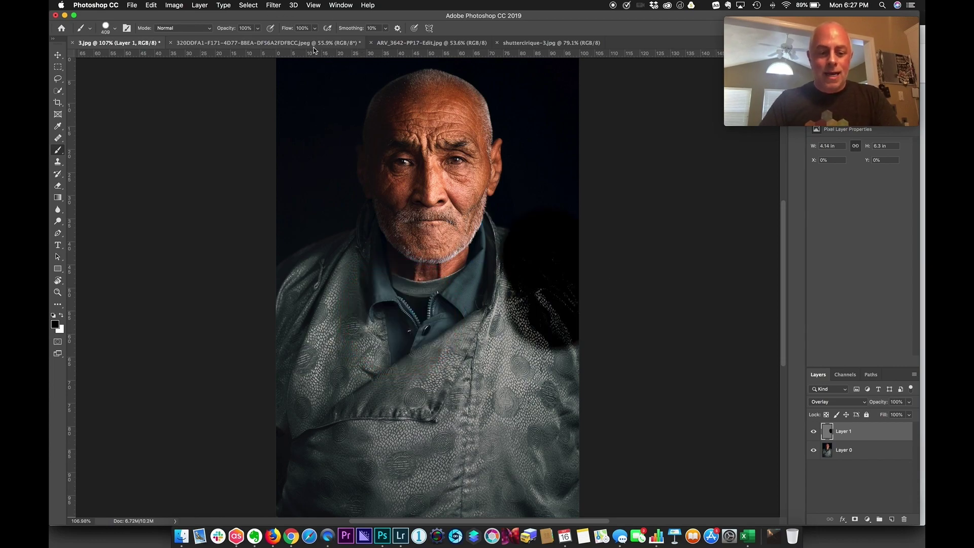
{"action": "key", "text": "super+z"}
{"action": "left_click", "coordinate": [302, 28]}
{"action": "type", "text": "2"}
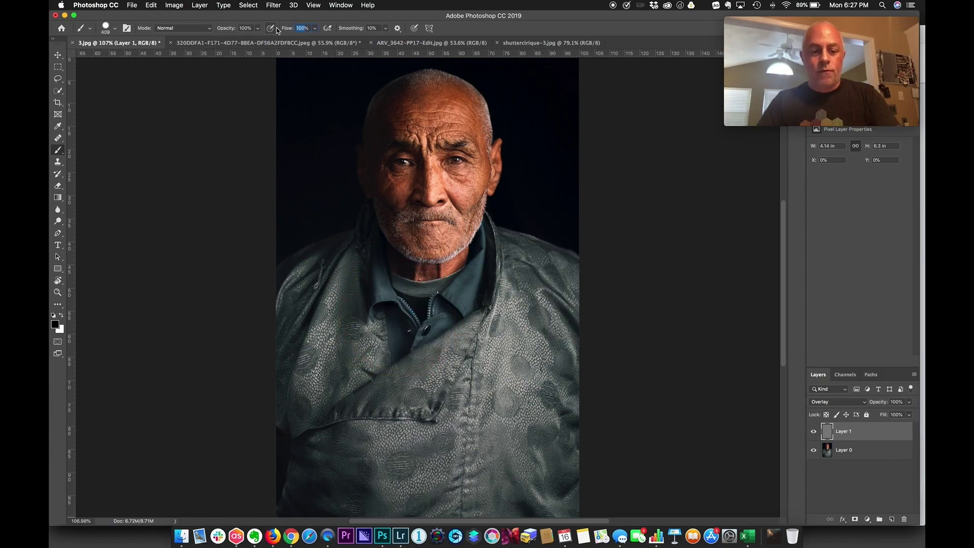
{"action": "mouse_move", "coordinate": [527, 274]}
{"action": "left_mouse_down"}
{"action": "mouse_move", "coordinate": [388, 432]}
{"action": "mouse_move", "coordinate": [372, 431]}
{"action": "mouse_move", "coordinate": [536, 438]}
{"action": "mouse_move", "coordinate": [609, 475]}
{"action": "mouse_move", "coordinate": [386, 484]}
{"action": "mouse_move", "coordinate": [359, 464]}
{"action": "mouse_move", "coordinate": [400, 365]}
{"action": "mouse_move", "coordinate": [309, 333]}
{"action": "mouse_move", "coordinate": [326, 307]}
{"action": "mouse_move", "coordinate": [309, 345]}
{"action": "mouse_move", "coordinate": [630, 363]}
{"action": "mouse_move", "coordinate": [468, 339]}
{"action": "mouse_move", "coordinate": [575, 334]}
{"action": "mouse_move", "coordinate": [552, 294]}
{"action": "mouse_move", "coordinate": [557, 256]}
{"action": "mouse_move", "coordinate": [485, 288]}
{"action": "mouse_move", "coordinate": [362, 317]}
{"action": "mouse_move", "coordinate": [248, 411]}
{"action": "mouse_move", "coordinate": [326, 296]}
{"action": "mouse_move", "coordinate": [464, 322]}
{"action": "mouse_move", "coordinate": [569, 316]}
{"action": "mouse_move", "coordinate": [588, 286]}
{"action": "mouse_move", "coordinate": [571, 392]}
{"action": "mouse_move", "coordinate": [527, 478]}
{"action": "mouse_move", "coordinate": [647, 489]}
{"action": "mouse_move", "coordinate": [585, 329]}
{"action": "left_mouse_up"}
Crop away a strip along the lower edge of the portrait.
{"action": "key", "text": "r"}
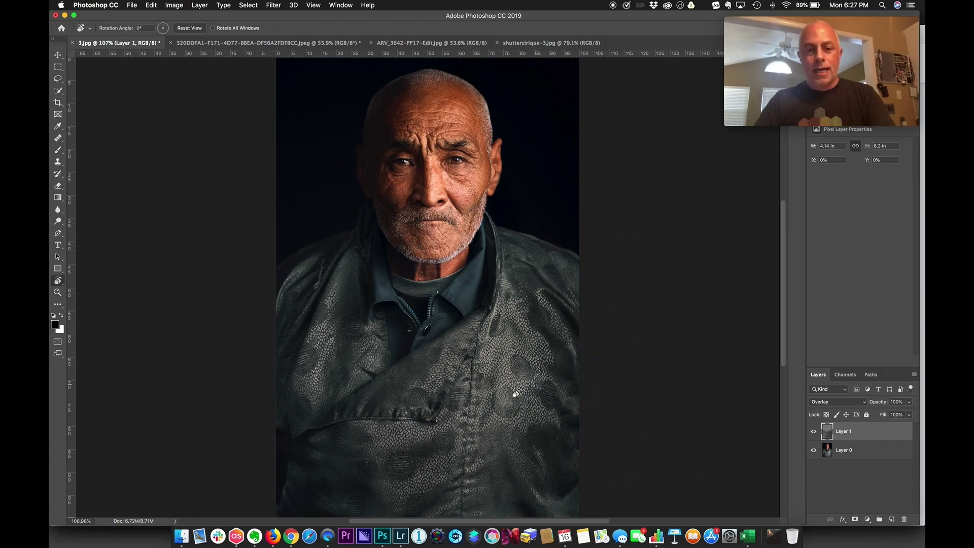
{"action": "key", "text": "c"}
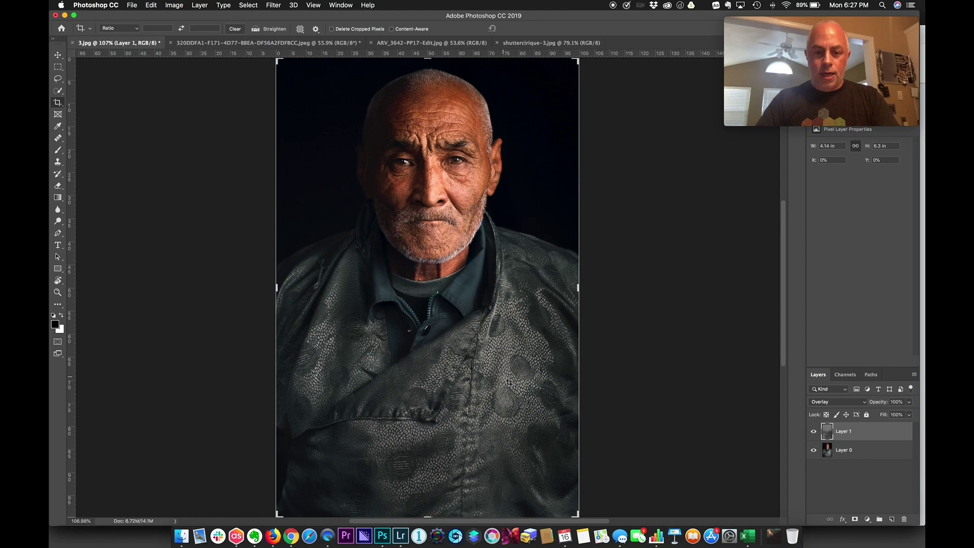
{"action": "left_click_drag", "start_coordinate": [427, 516], "coordinate": [437, 478]}
{"action": "key", "text": "Return"}
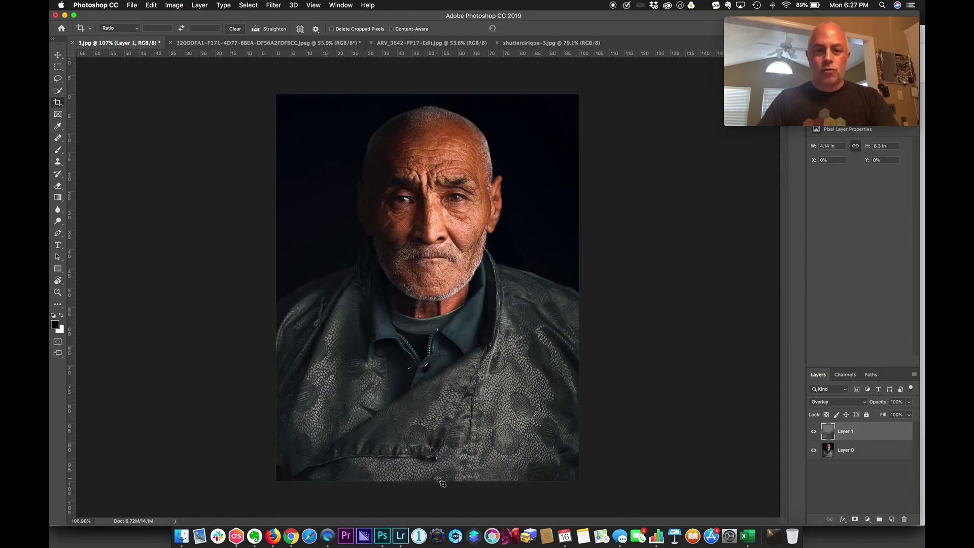
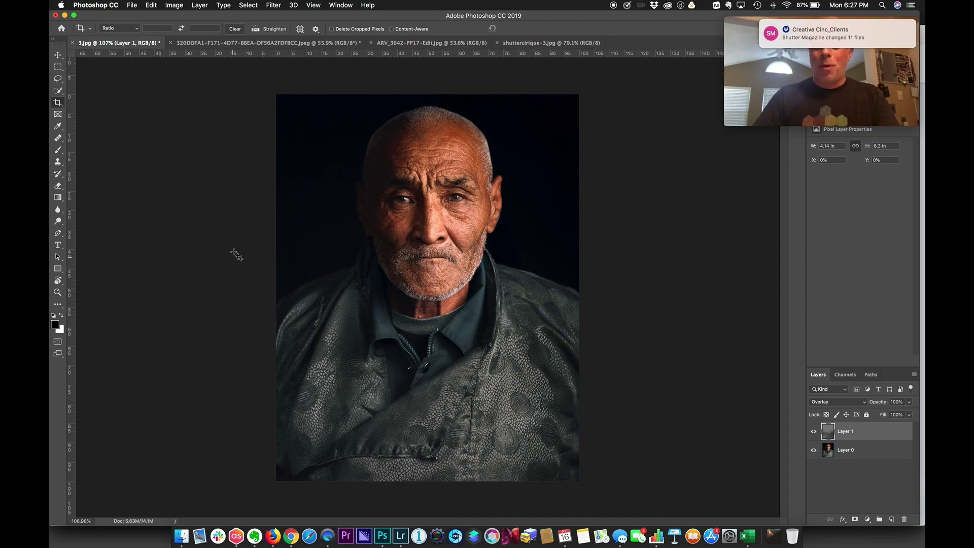
In the porch photo of the woman in the green dress, set up a dark red brush with size 104.
{"action": "left_click", "coordinate": [231, 43]}
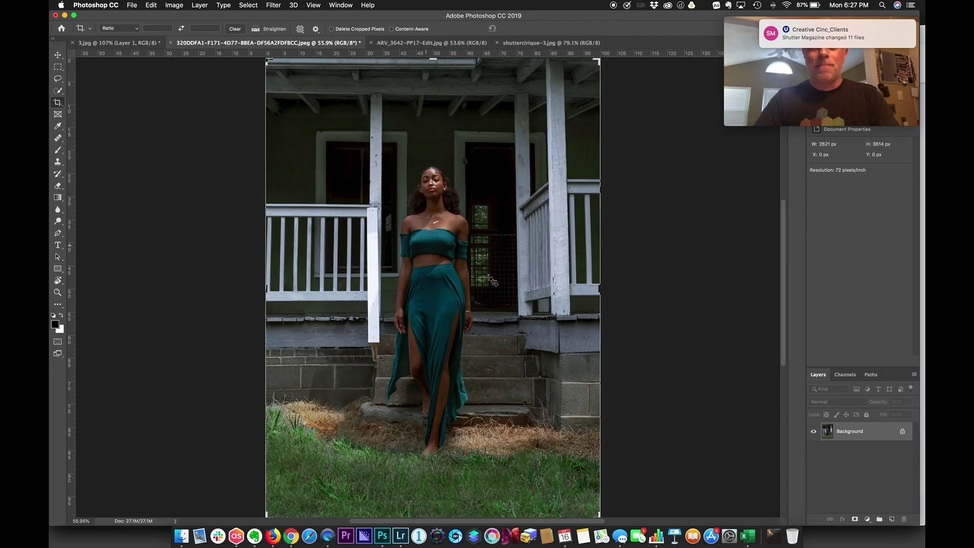
{"action": "key", "text": "b"}
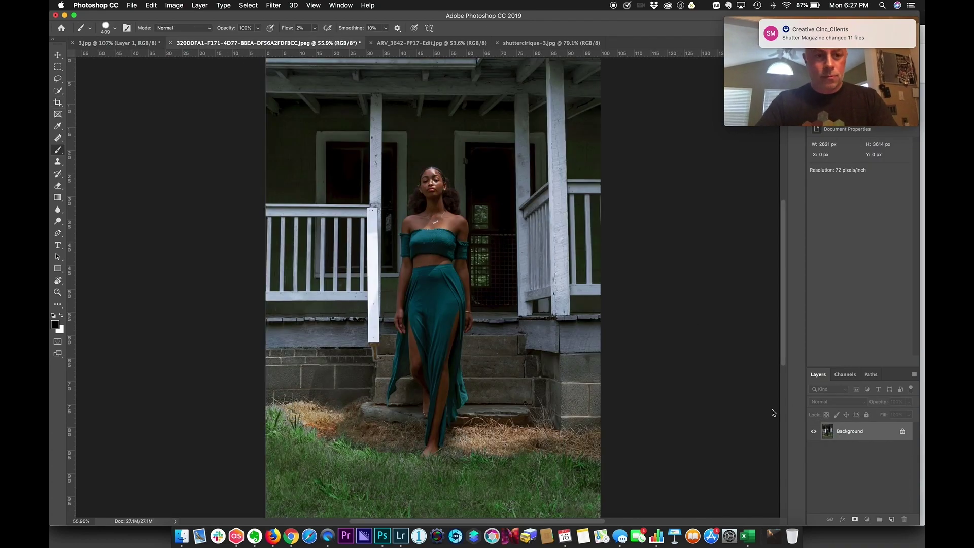
{"action": "key", "text": "x"}
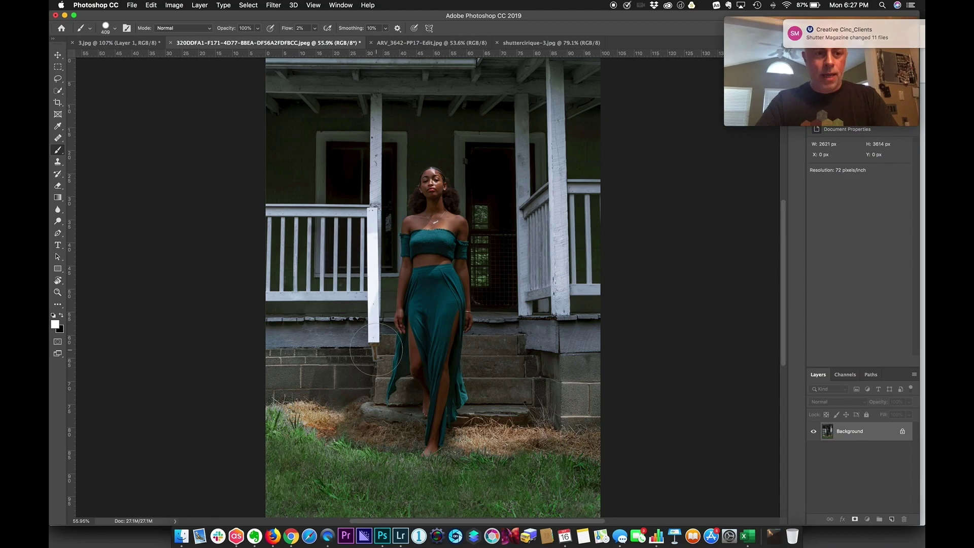
{"action": "left_click", "coordinate": [57, 326]}
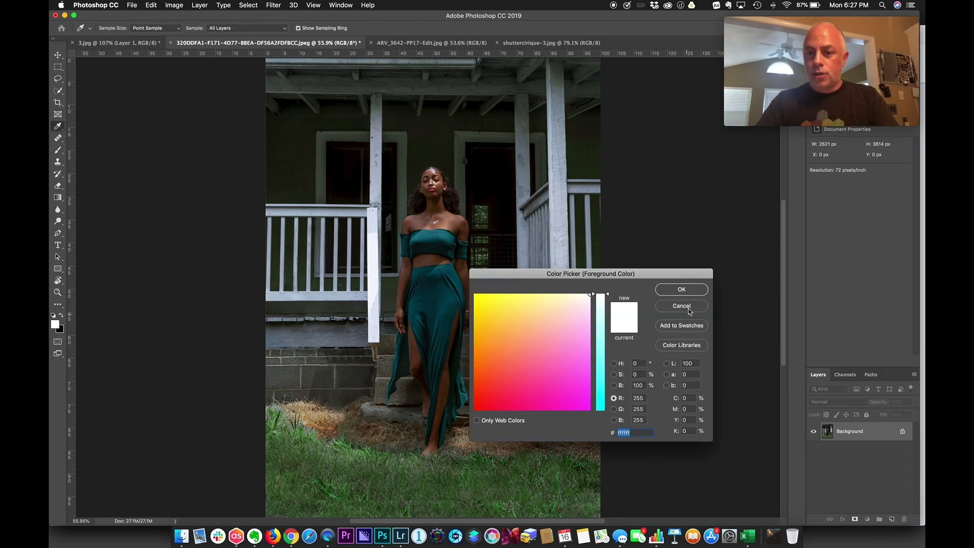
{"action": "key", "text": "Return"}
{"action": "left_click_drag", "start_coordinate": [822, 76], "coordinate": [826, 198]}
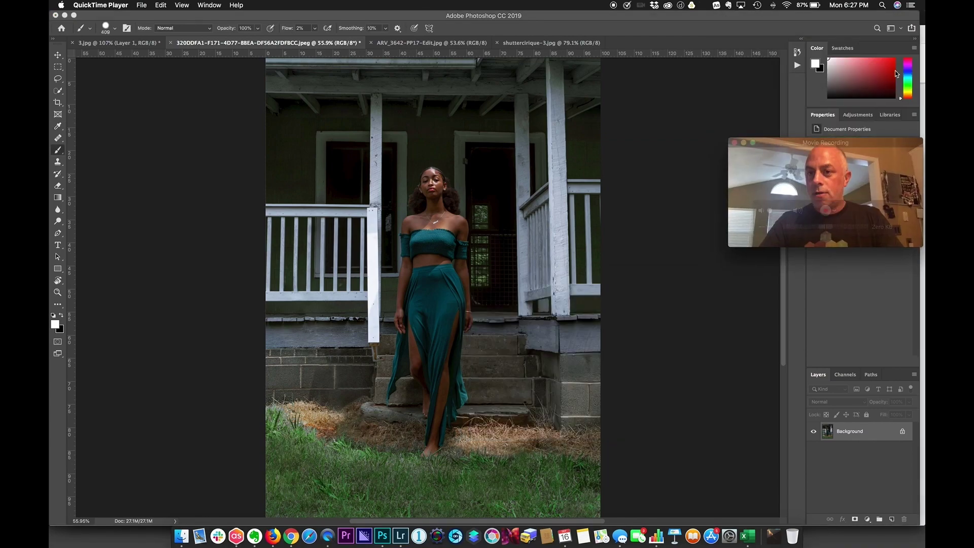
{"action": "left_click", "coordinate": [899, 81]}
{"action": "left_click", "coordinate": [893, 77]}
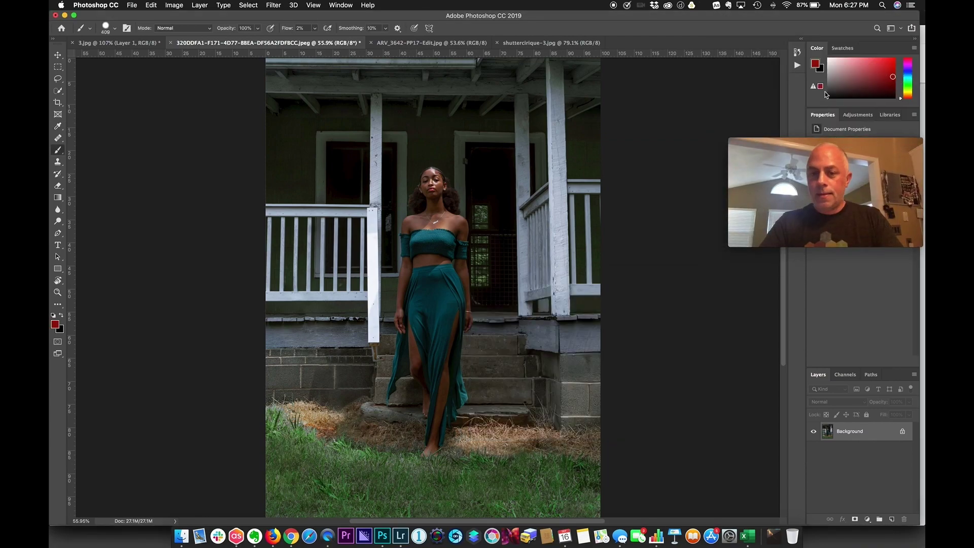
{"action": "left_click_drag", "start_coordinate": [466, 251], "coordinate": [424, 255]}
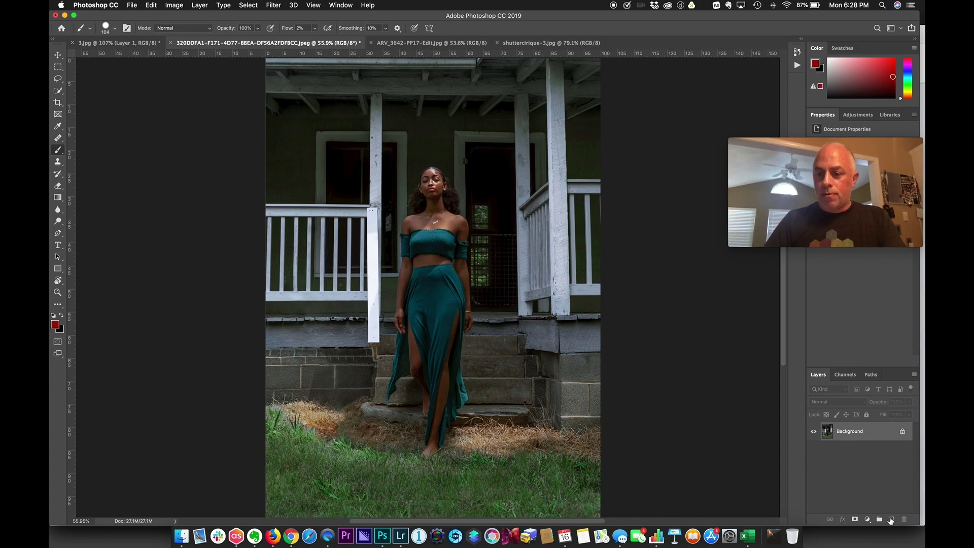
On a new layer, mark the straw-covered ground on both sides of the woman with dark red strokes at 100% flow, toggling the layer's visibility.
{"action": "left_click", "coordinate": [891, 519]}
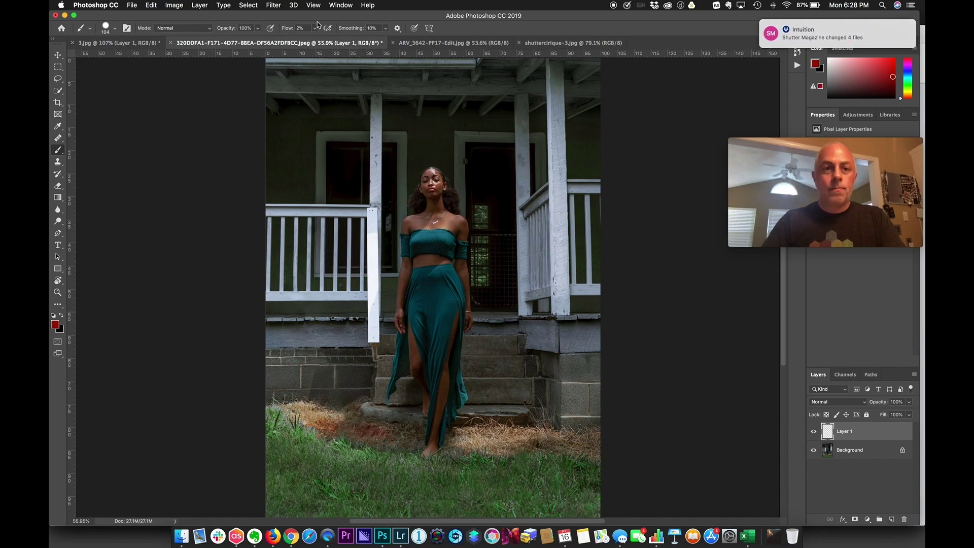
{"action": "left_click_drag", "start_coordinate": [287, 28], "coordinate": [421, 46]}
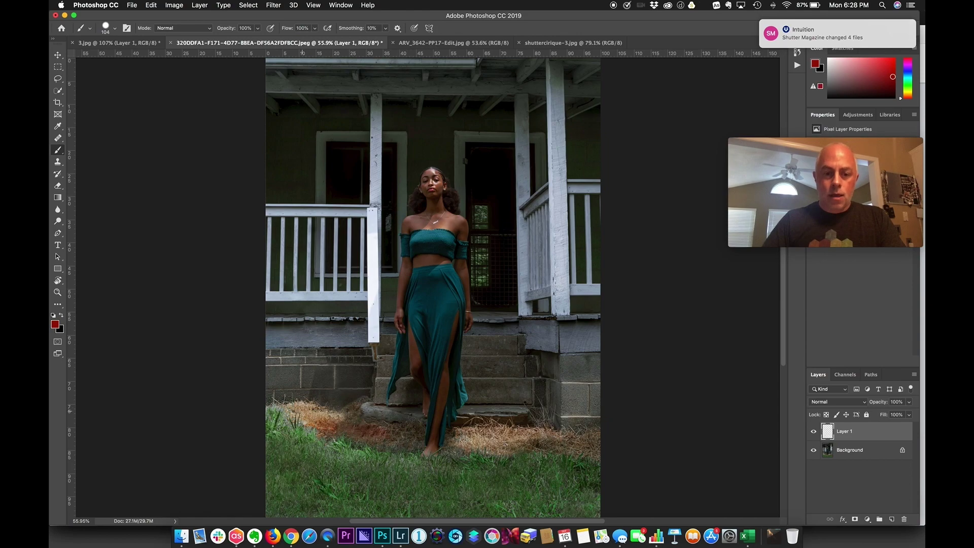
{"action": "left_click_drag", "start_coordinate": [295, 409], "coordinate": [386, 430]}
{"action": "mouse_move", "coordinate": [446, 450]}
{"action": "left_mouse_down"}
{"action": "mouse_move", "coordinate": [540, 449]}
{"action": "mouse_move", "coordinate": [591, 468]}
{"action": "left_mouse_up"}
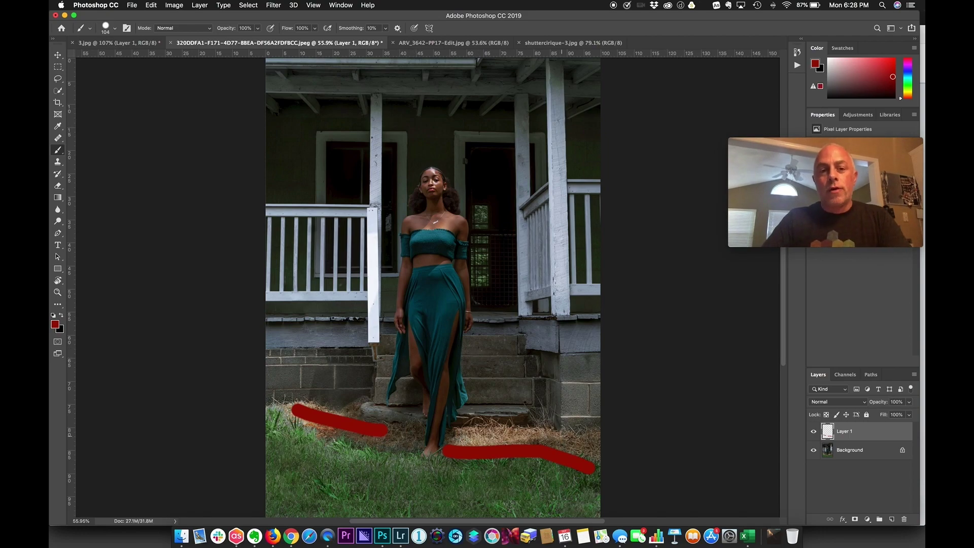
{"action": "left_click", "coordinate": [814, 431]}
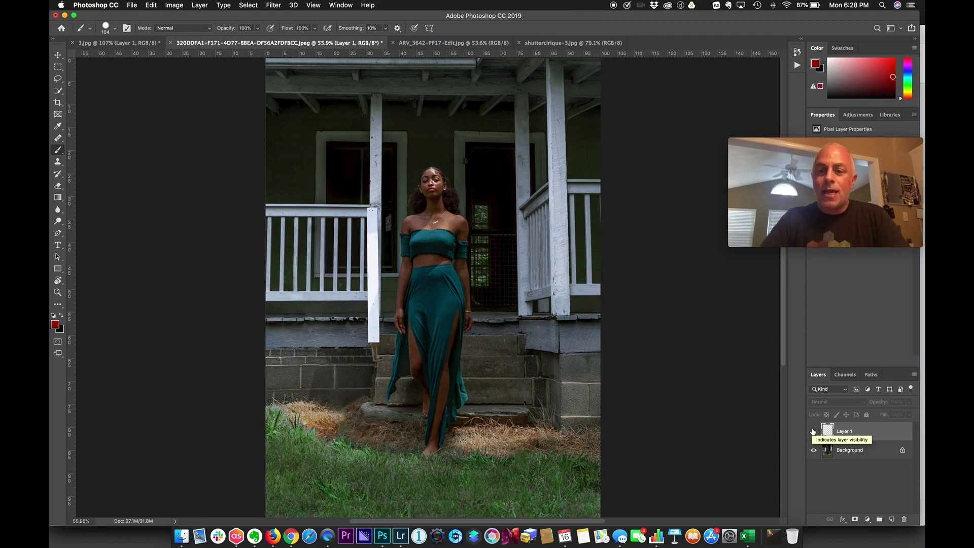
{"action": "left_click", "coordinate": [813, 432]}
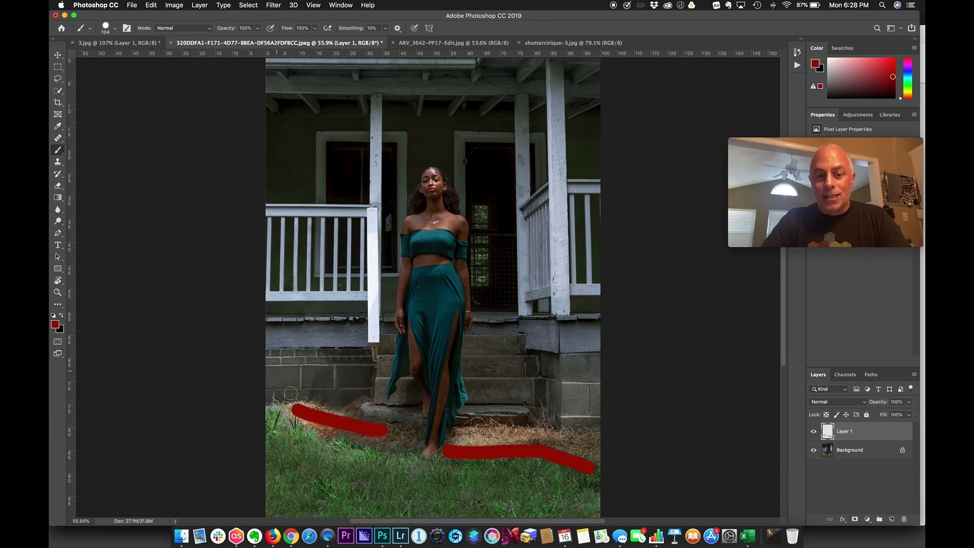
Mark the area beneath the woman's necklace with two thin dark red strokes on Layer 1, using brush size 7.
{"action": "left_click", "coordinate": [813, 431]}
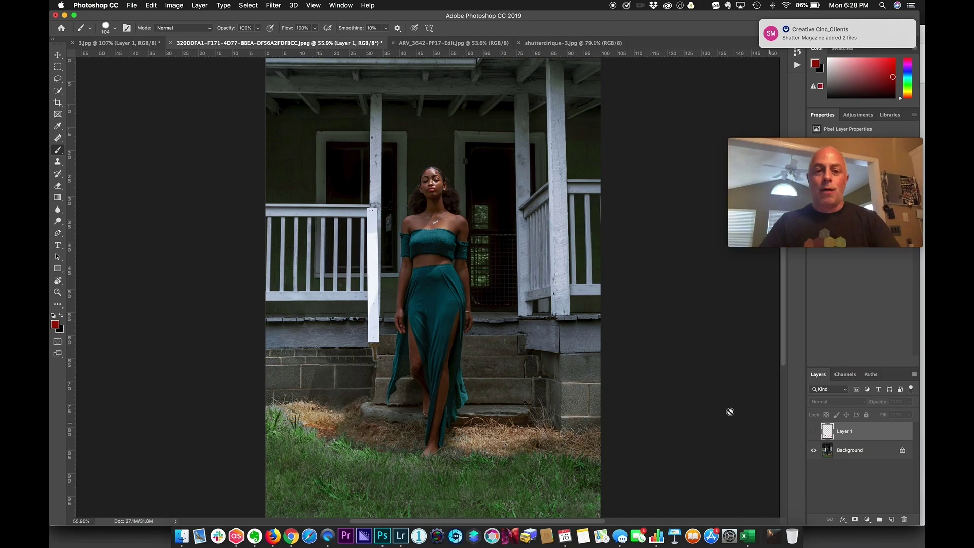
{"action": "left_click_drag", "start_coordinate": [425, 263], "coordinate": [475, 372]}
{"action": "key", "text": "super+r"}
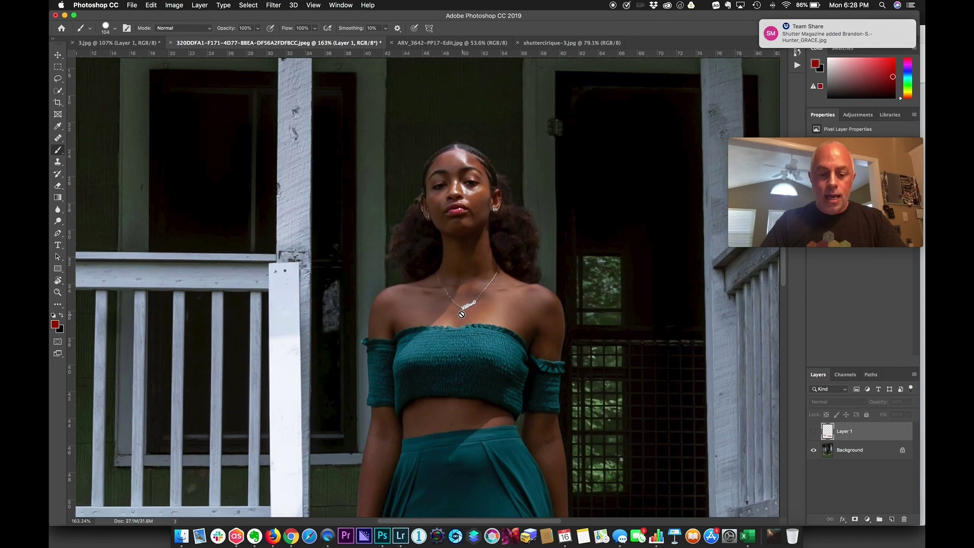
{"action": "key", "text": "super+space"}
{"action": "left_click_drag", "start_coordinate": [470, 337], "coordinate": [480, 256]}
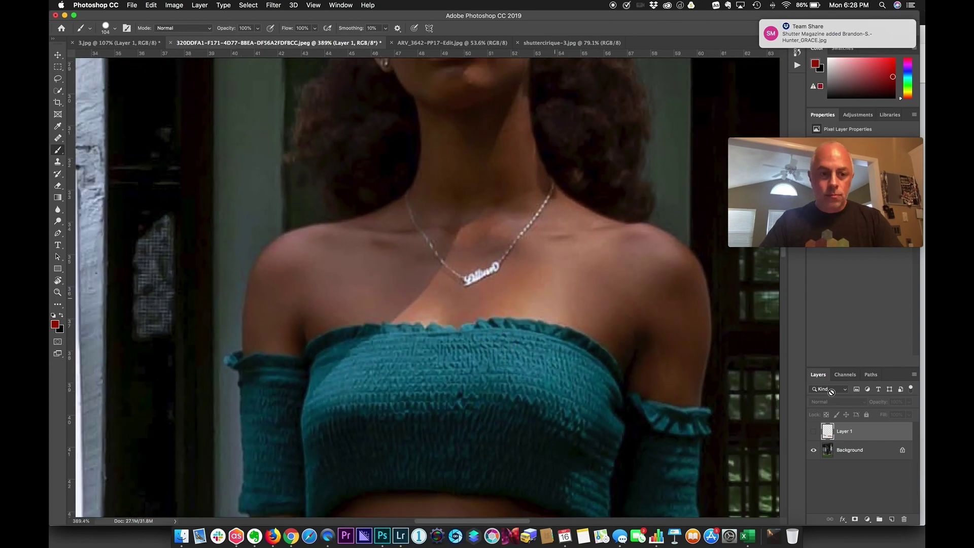
{"action": "left_click", "coordinate": [813, 435]}
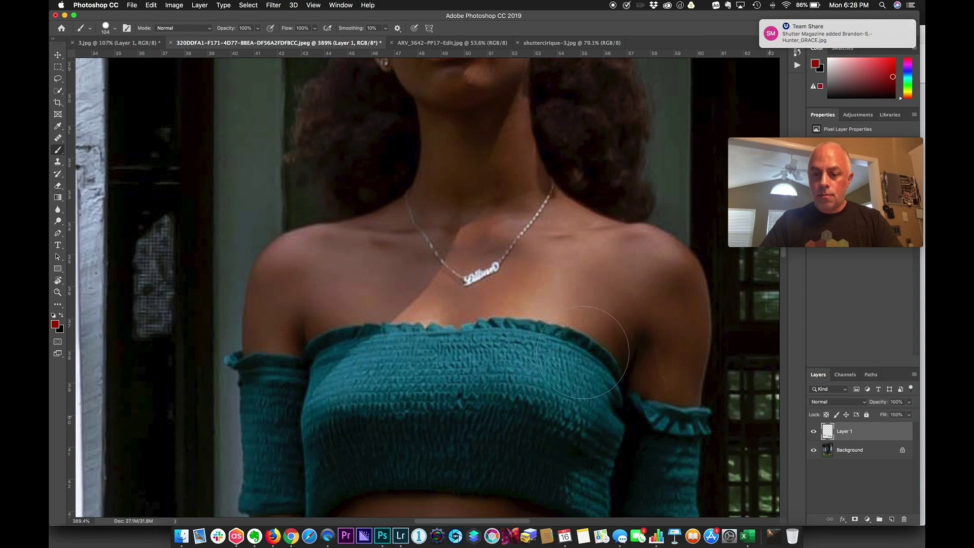
{"action": "left_click_drag", "start_coordinate": [573, 295], "coordinate": [487, 298]}
{"action": "mouse_move", "coordinate": [425, 269]}
{"action": "left_mouse_down"}
{"action": "mouse_move", "coordinate": [506, 313]}
{"action": "mouse_move", "coordinate": [533, 259]}
{"action": "left_mouse_up"}
{"action": "key", "text": "super+0"}
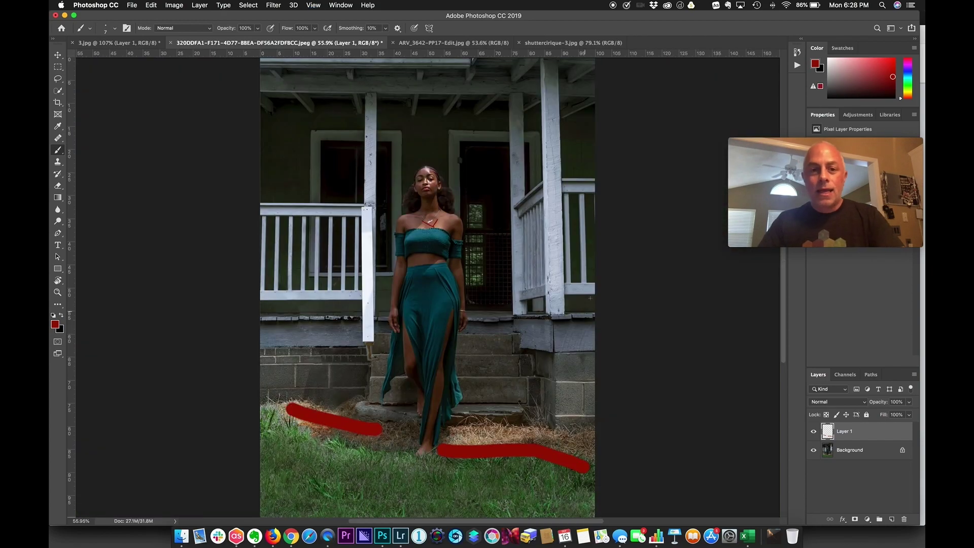
Mark the shiny highlights on the woman's forehead and cheek with short dark red strokes, and hide Layer 1.
{"action": "key", "text": "super+space"}
{"action": "left_click_drag", "start_coordinate": [433, 180], "coordinate": [418, 184]}
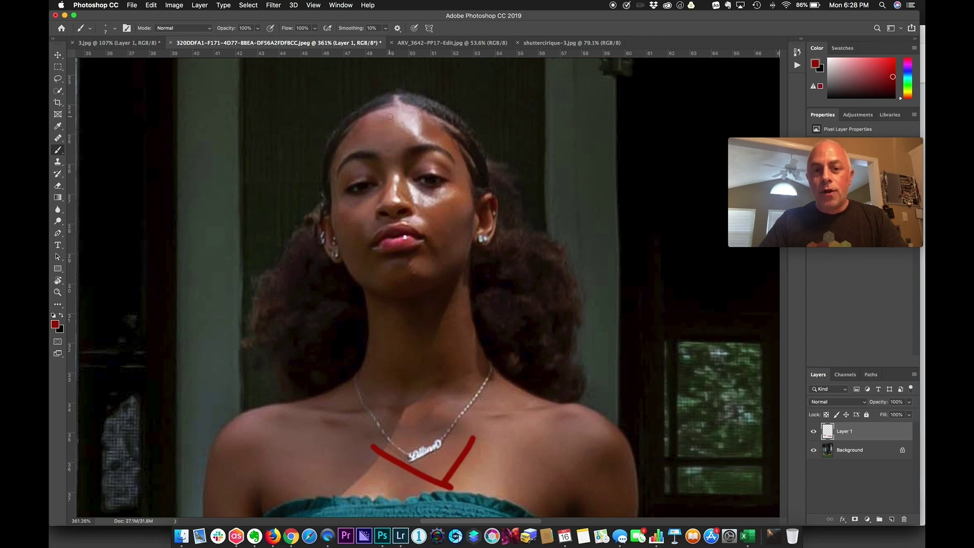
{"action": "left_click_drag", "start_coordinate": [391, 116], "coordinate": [417, 122]}
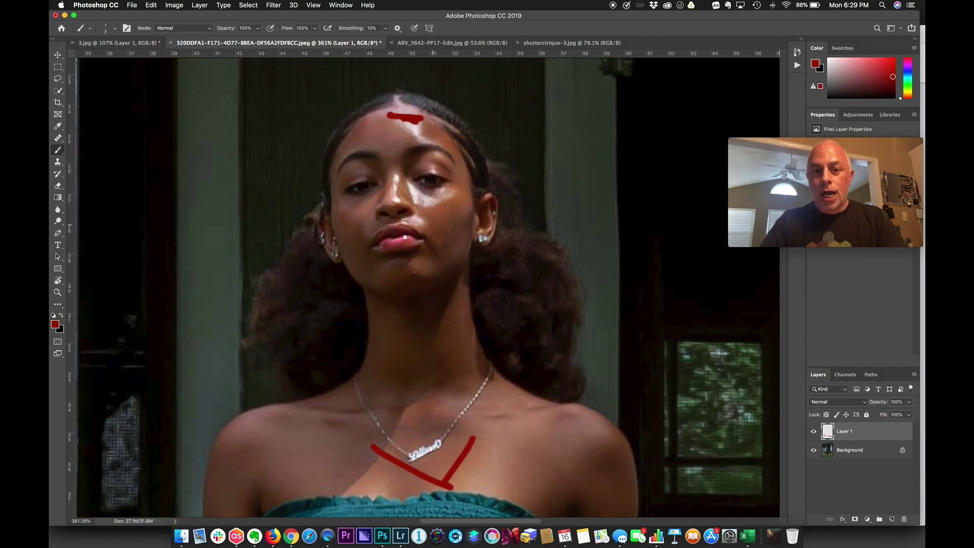
{"action": "left_click_drag", "start_coordinate": [423, 213], "coordinate": [459, 204]}
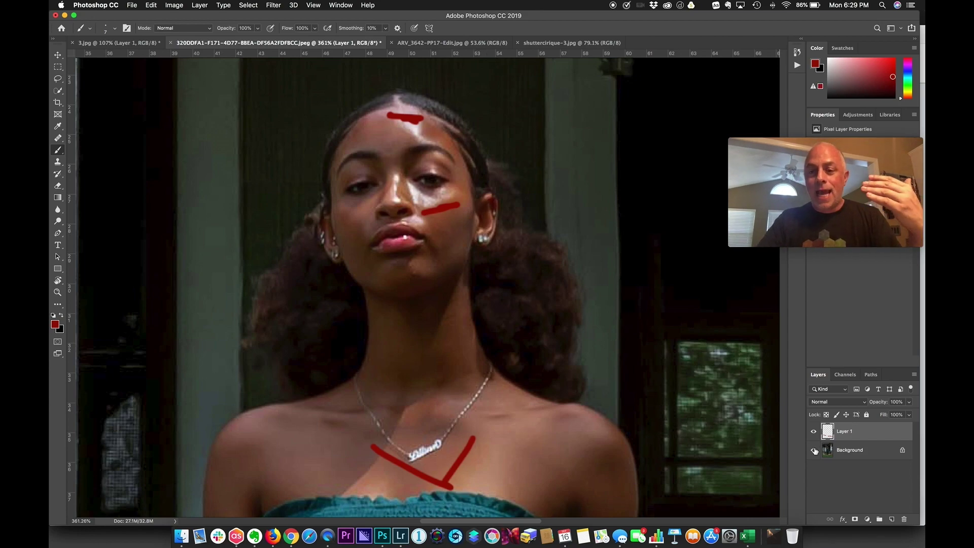
{"action": "left_click", "coordinate": [814, 432]}
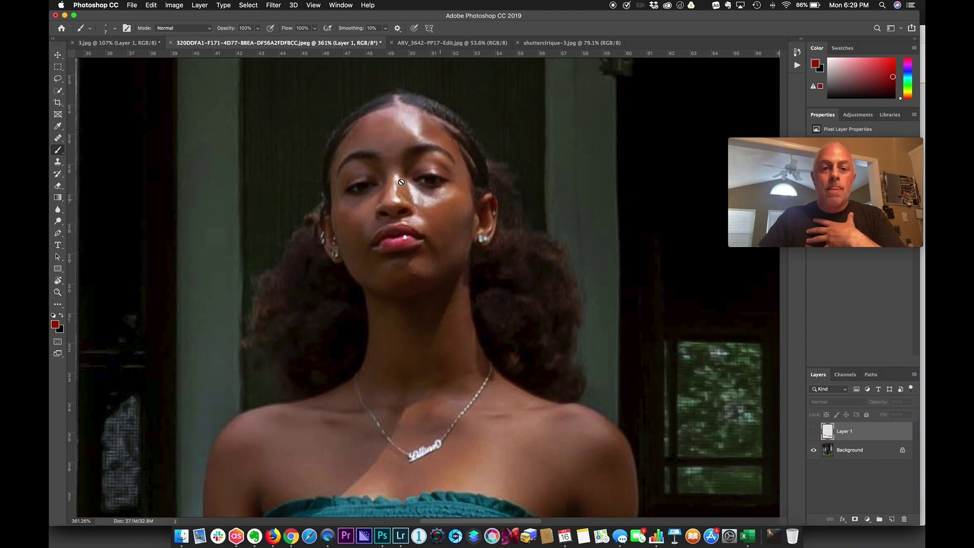
{"action": "key", "text": "super+0"}
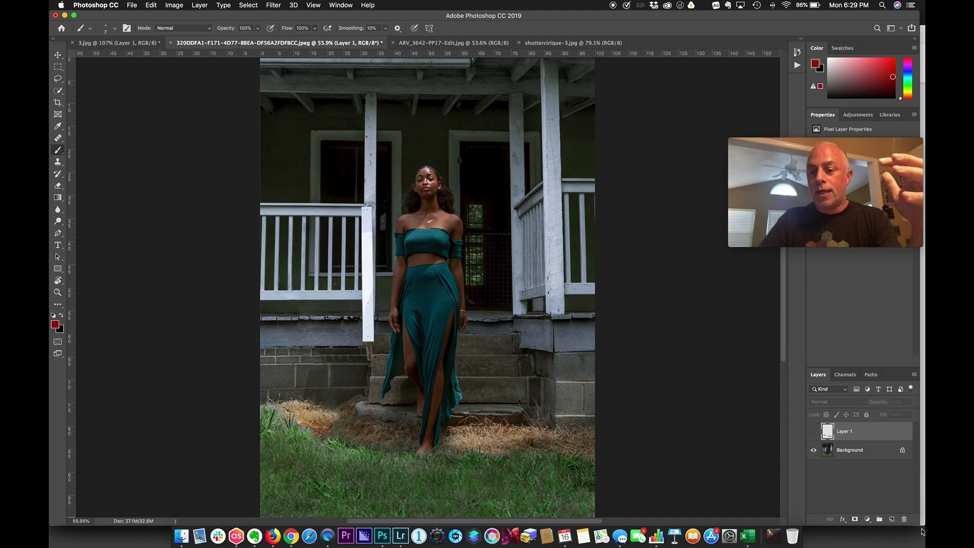
On a new layer, mark the bright porch posts and railing on both sides with size 150 dark red strokes, and hide that layer.
{"action": "left_click", "coordinate": [892, 519]}
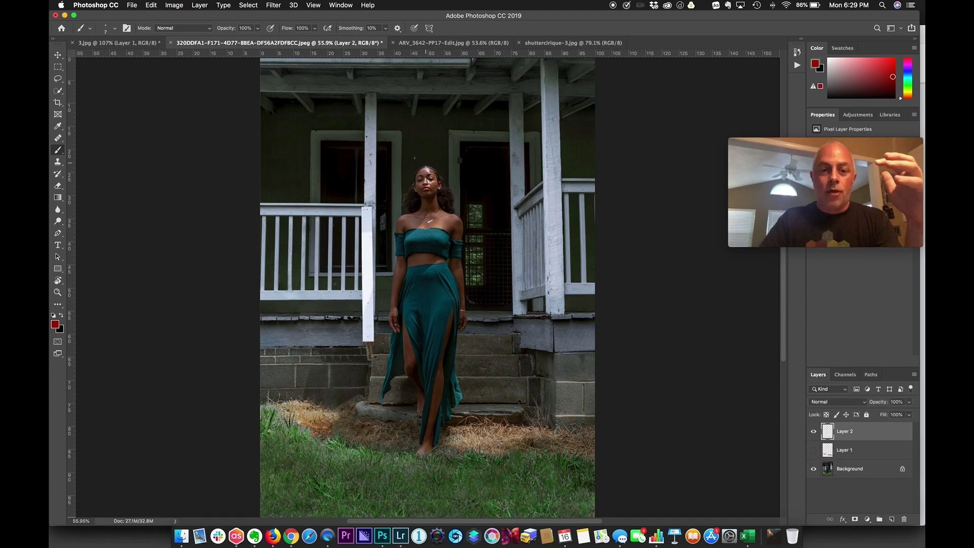
{"action": "mouse_move", "coordinate": [363, 145]}
{"action": "left_mouse_down"}
{"action": "mouse_move", "coordinate": [410, 146]}
{"action": "mouse_move", "coordinate": [372, 171]}
{"action": "left_mouse_up"}
{"action": "left_click_drag", "start_coordinate": [552, 120], "coordinate": [552, 175]}
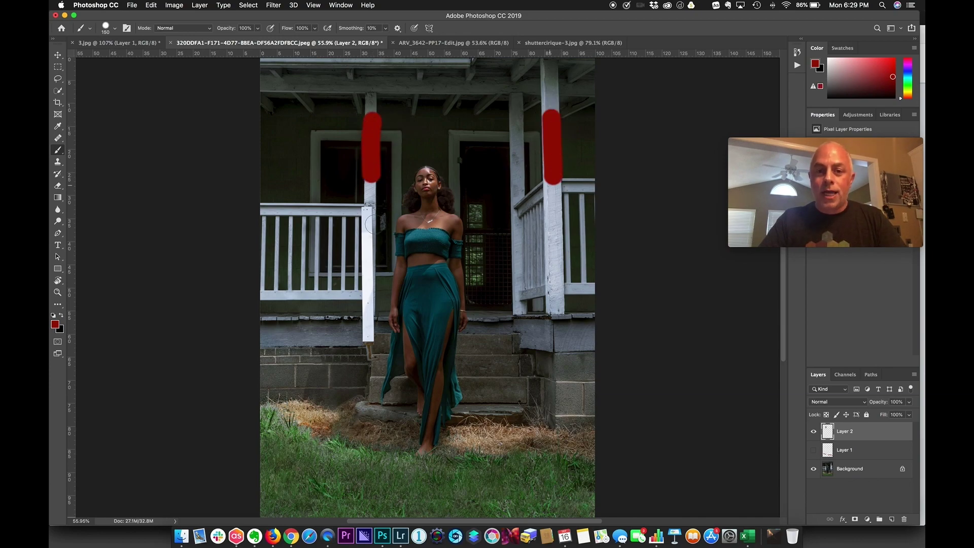
{"action": "left_click_drag", "start_coordinate": [369, 244], "coordinate": [369, 313]}
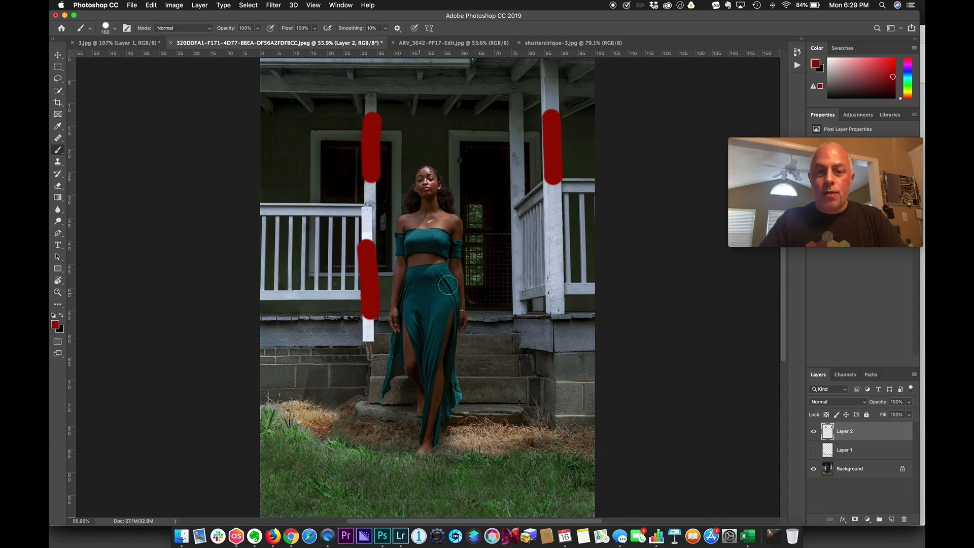
{"action": "left_click_drag", "start_coordinate": [539, 227], "coordinate": [572, 316]}
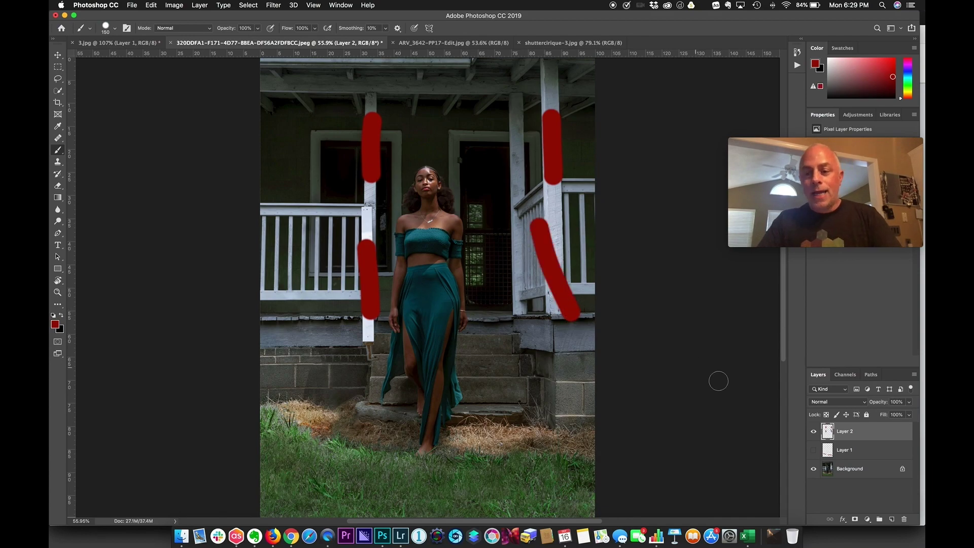
{"action": "left_click", "coordinate": [814, 431]}
On the Background layer, lasso loosely around the woman with a 200 px feather and invert the selection.
{"action": "left_click", "coordinate": [834, 474]}
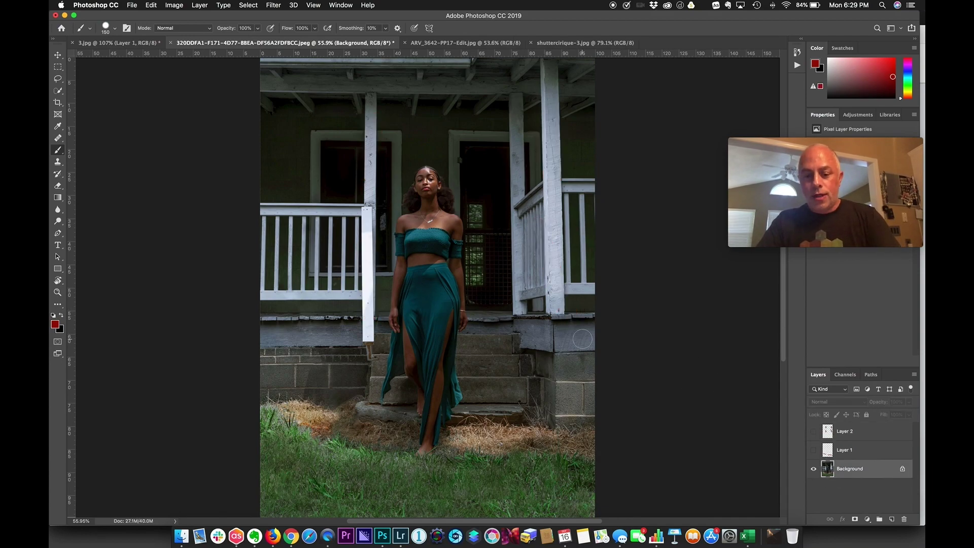
{"action": "key", "text": "l"}
{"action": "mouse_move", "coordinate": [480, 207]}
{"action": "left_mouse_down"}
{"action": "mouse_move", "coordinate": [436, 159]}
{"action": "mouse_move", "coordinate": [374, 211]}
{"action": "mouse_move", "coordinate": [356, 317]}
{"action": "mouse_move", "coordinate": [360, 396]}
{"action": "mouse_move", "coordinate": [397, 436]}
{"action": "mouse_move", "coordinate": [461, 440]}
{"action": "mouse_move", "coordinate": [493, 354]}
{"action": "mouse_move", "coordinate": [473, 299]}
{"action": "mouse_move", "coordinate": [468, 210]}
{"action": "left_mouse_up"}
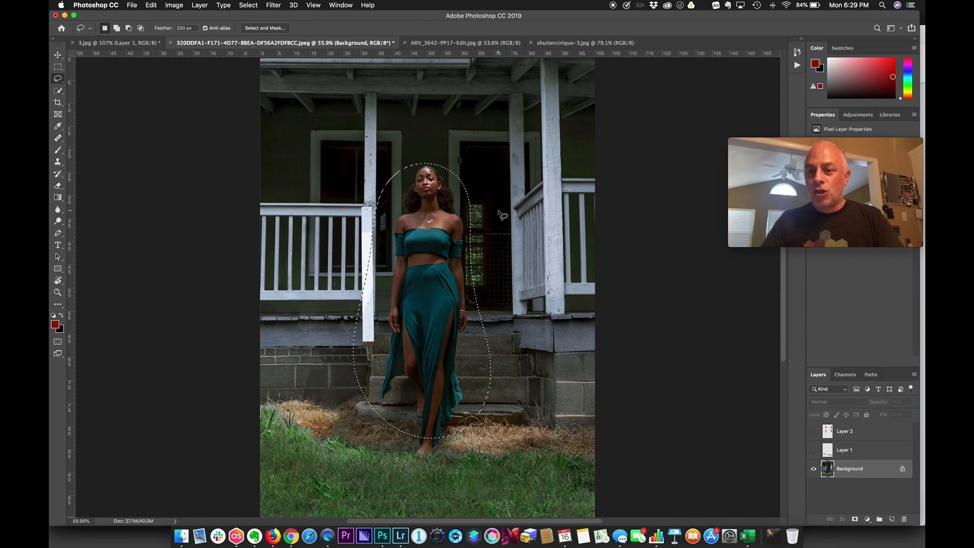
{"action": "key", "text": "super+shift+i"}
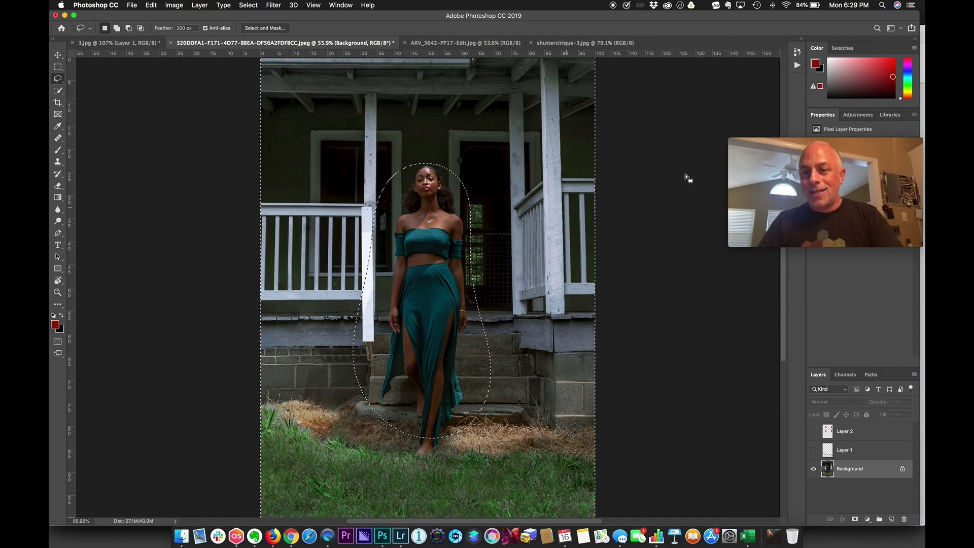
Darken the surroundings with a masked Curves adjustment, moving a midpoint to input 111, output 74, and compare the photo with and without it.
{"action": "mouse_move", "coordinate": [819, 213]}
{"action": "left_click", "coordinate": [867, 519]}
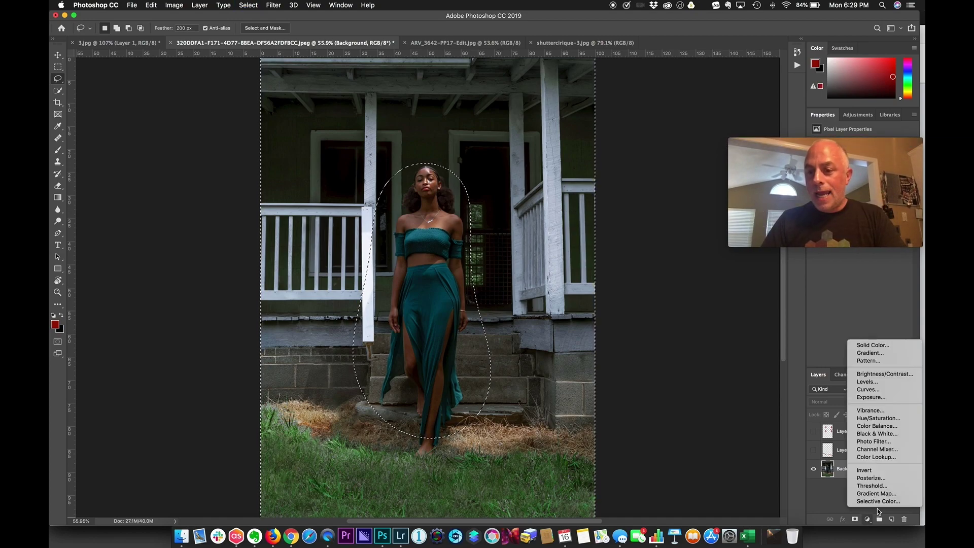
{"action": "left_click", "coordinate": [883, 389]}
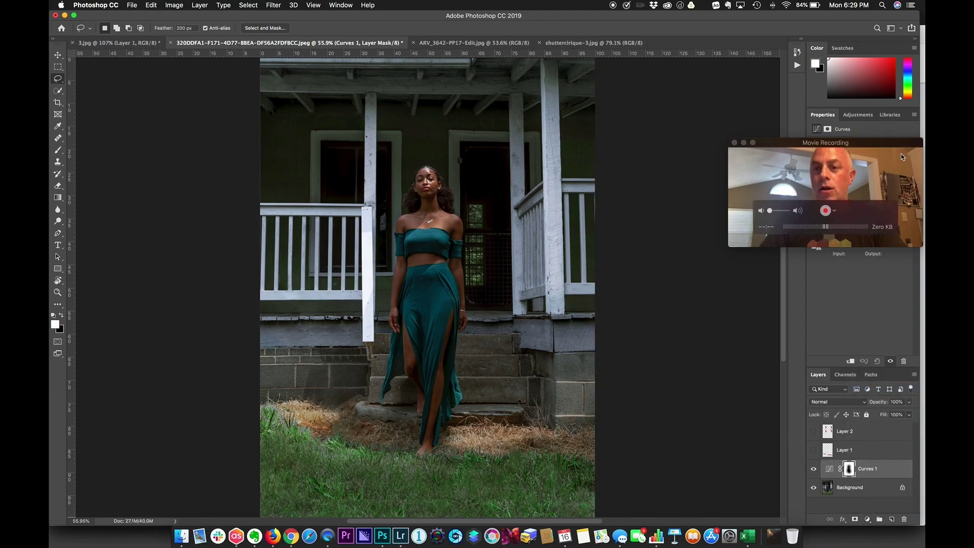
{"action": "left_click_drag", "start_coordinate": [878, 142], "coordinate": [863, 33]}
{"action": "left_click", "coordinate": [862, 211]}
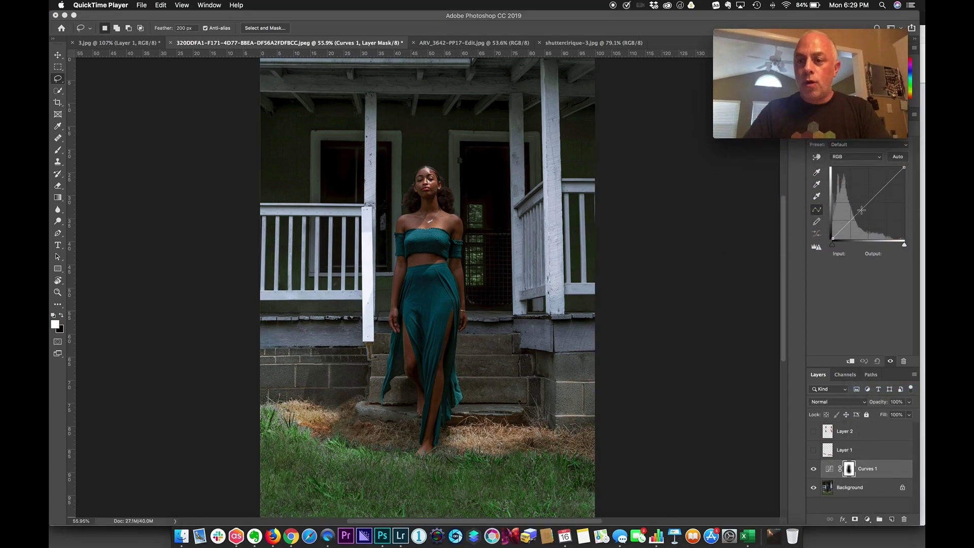
{"action": "left_click_drag", "start_coordinate": [861, 211], "coordinate": [863, 218]}
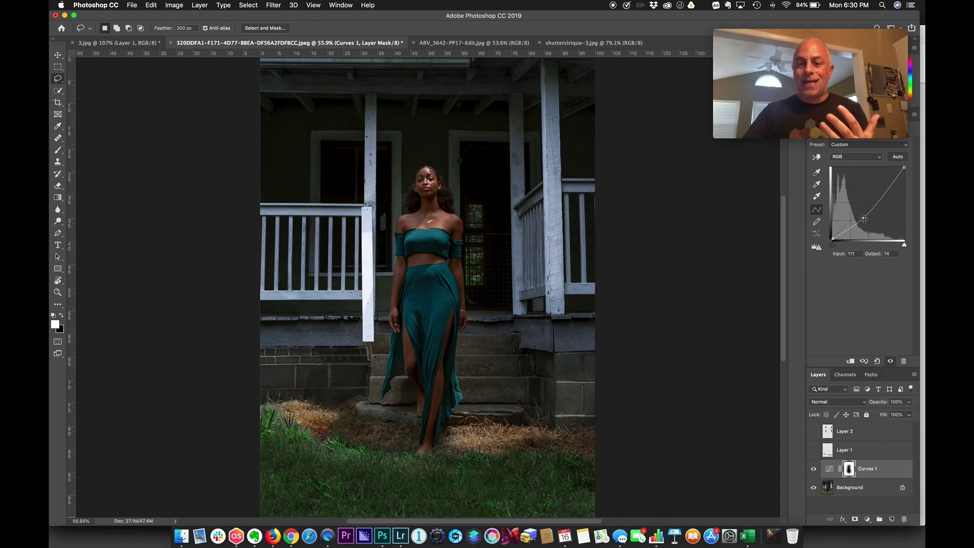
{"action": "left_click", "coordinate": [813, 468]}
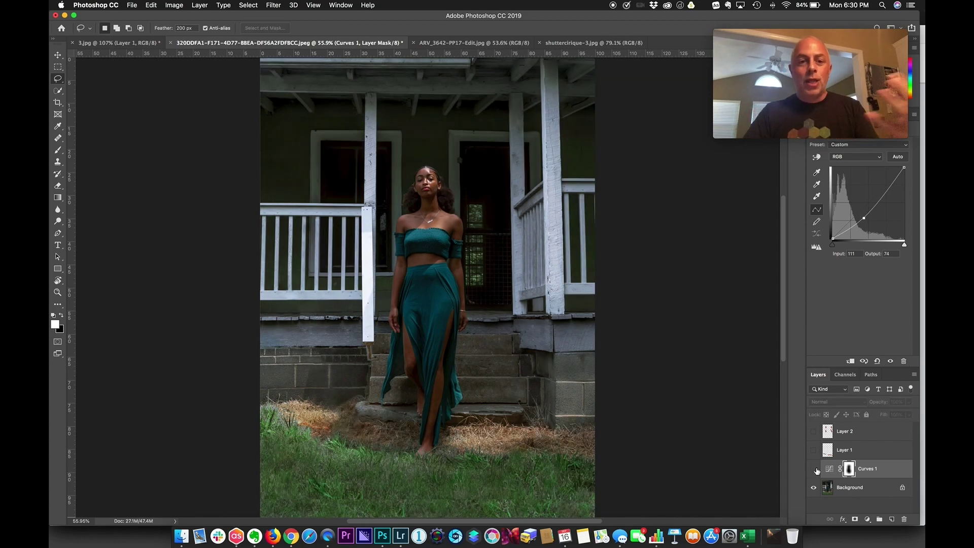
{"action": "left_click", "coordinate": [814, 468]}
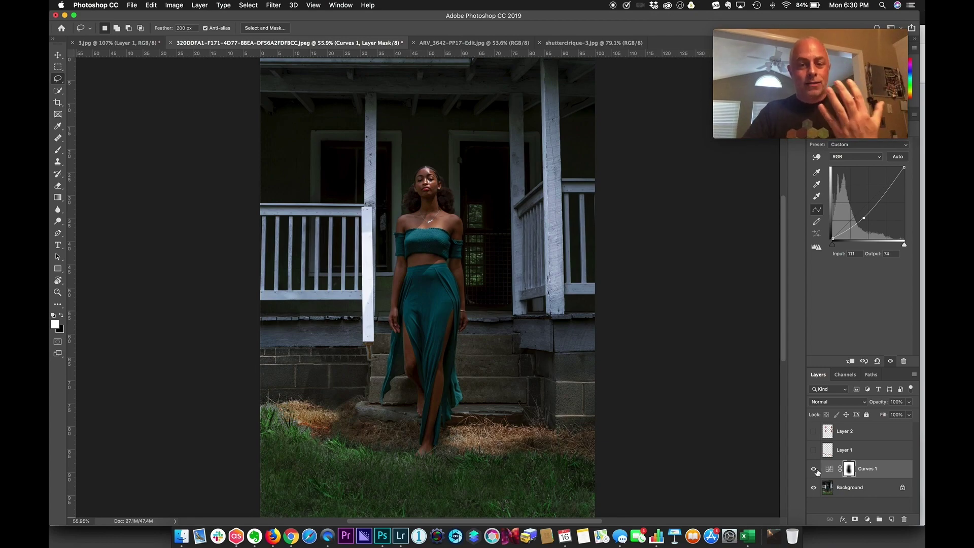
{"action": "left_click", "coordinate": [815, 470]}
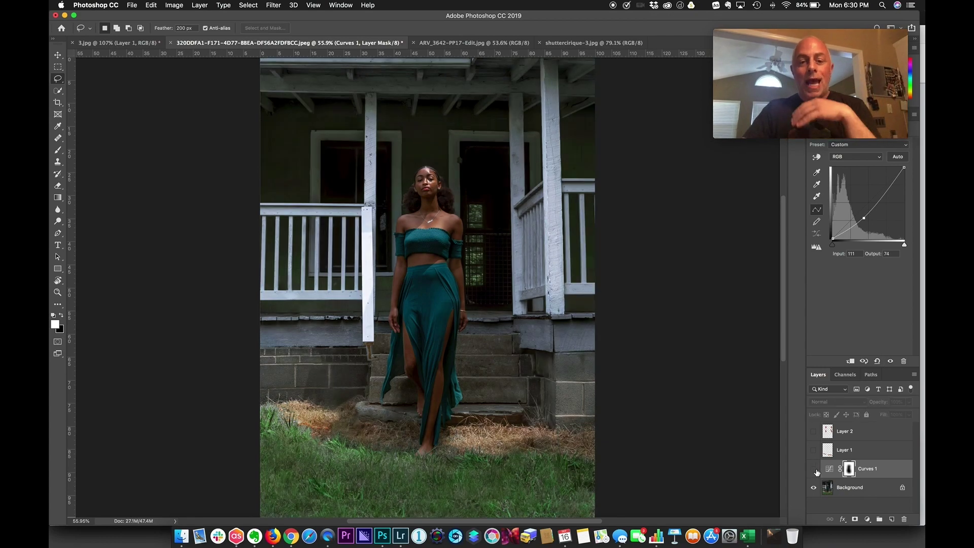
{"action": "left_click", "coordinate": [815, 470]}
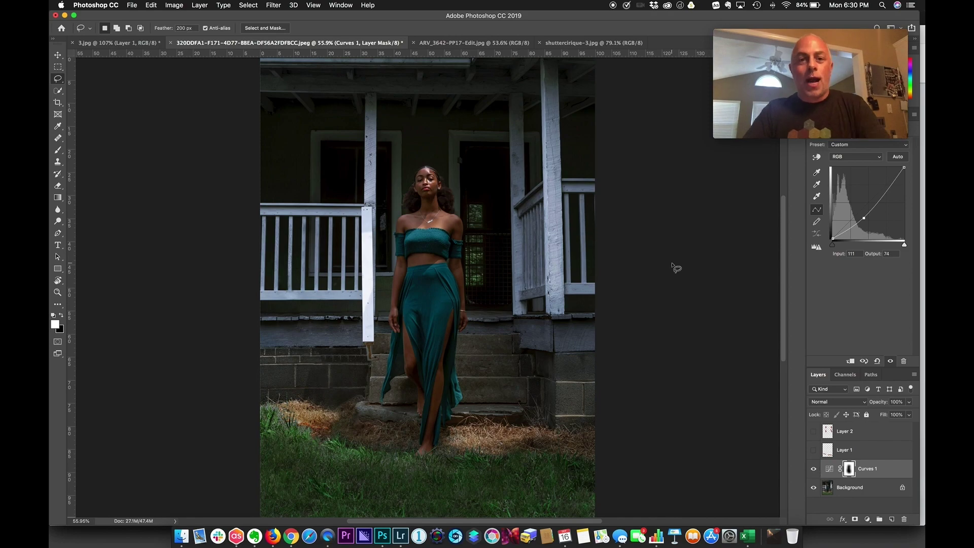
In the bride photo ARV_3642-PP17-Edit.jpg, mark the diagonal lines of her pose with two dark red strokes on a new layer.
{"action": "left_click", "coordinate": [487, 42]}
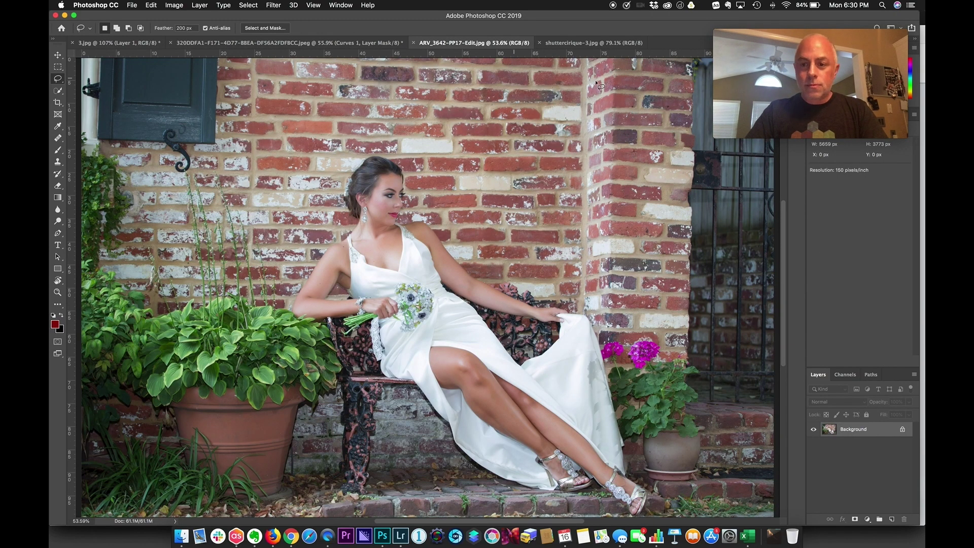
{"action": "mouse_move", "coordinate": [842, 37]}
{"action": "left_click_drag", "start_coordinate": [841, 35], "coordinate": [851, 29]}
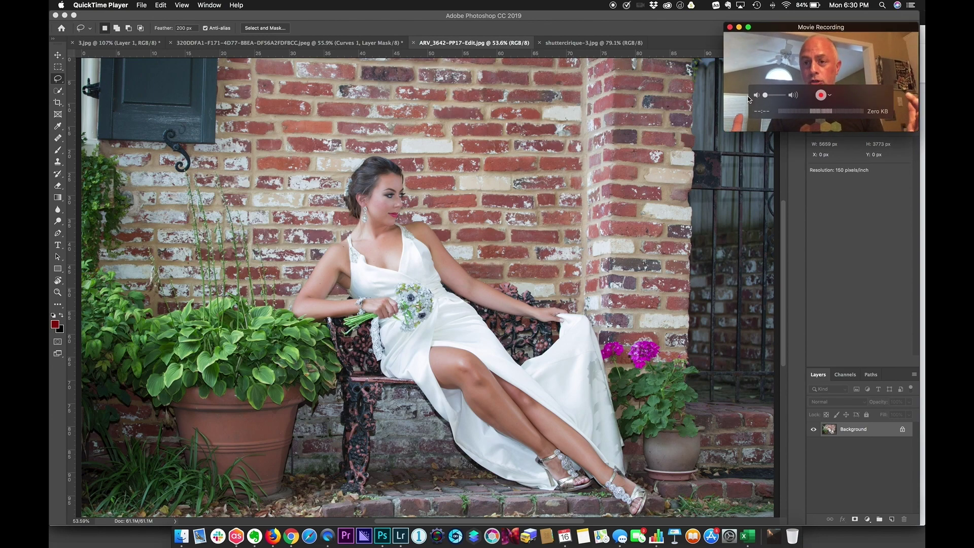
{"action": "left_click", "coordinate": [892, 519]}
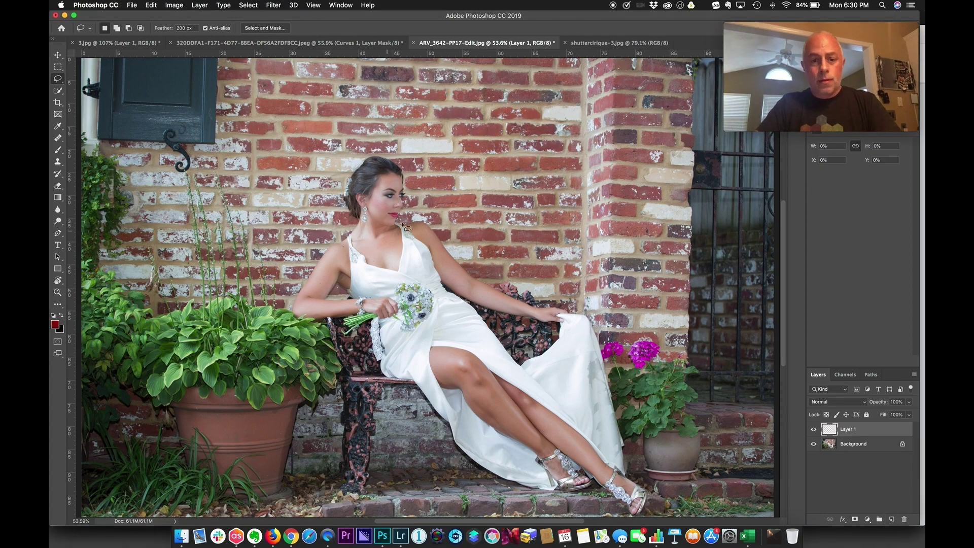
{"action": "key", "text": "b"}
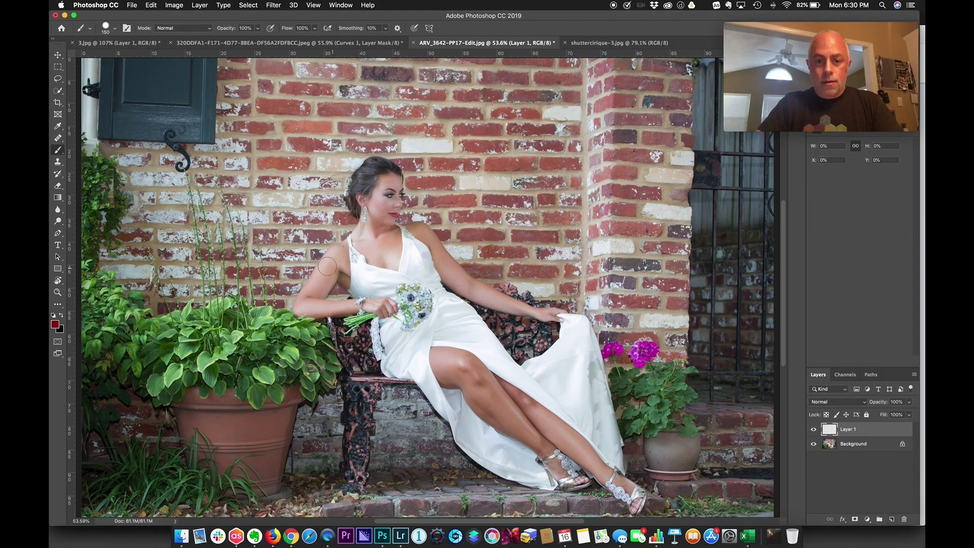
{"action": "mouse_move", "coordinate": [303, 193]}
{"action": "left_mouse_down"}
{"action": "mouse_move", "coordinate": [347, 281]}
{"action": "mouse_move", "coordinate": [414, 341]}
{"action": "left_mouse_up"}
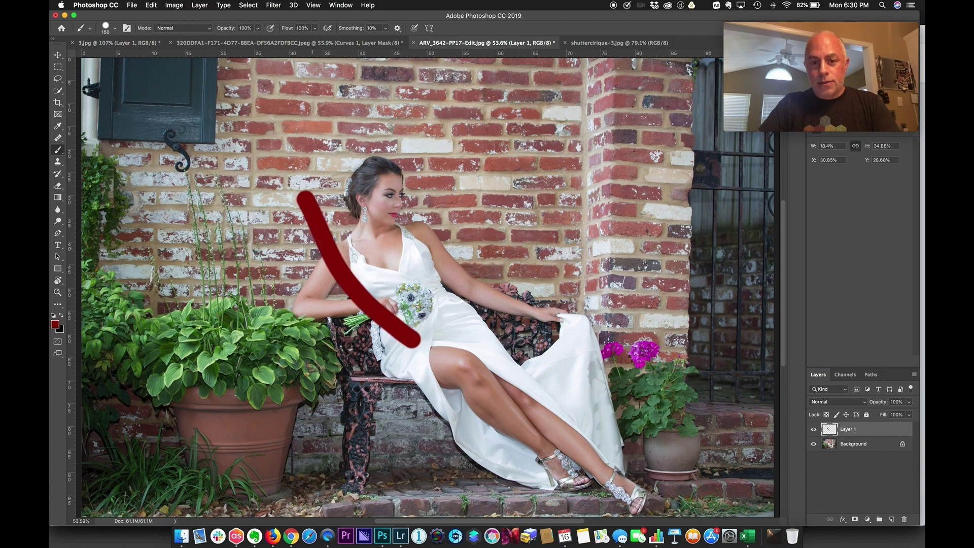
{"action": "left_click_drag", "start_coordinate": [441, 194], "coordinate": [600, 347]}
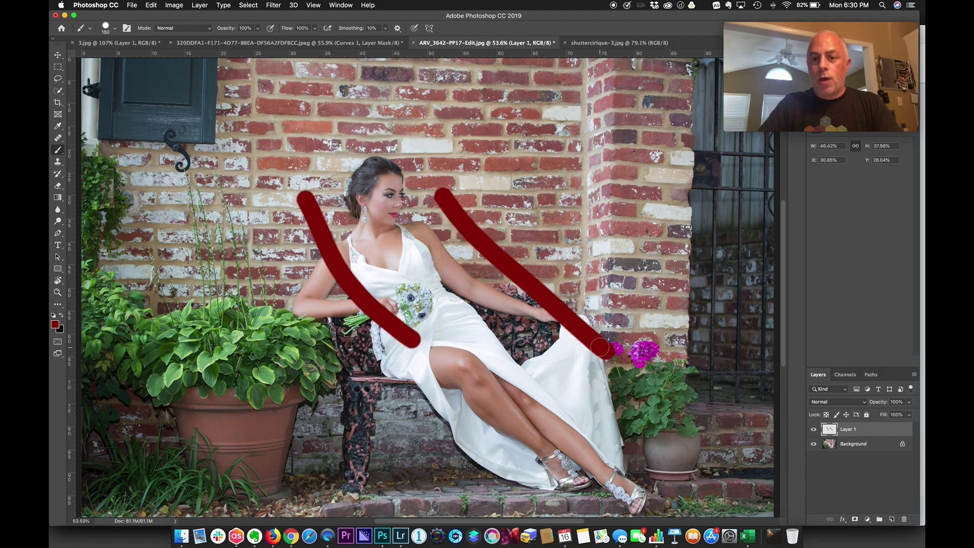
Mark the iron gate with a wavy red stroke and draw a vertical crop line down the brick column beside it.
{"action": "mouse_move", "coordinate": [852, 30]}
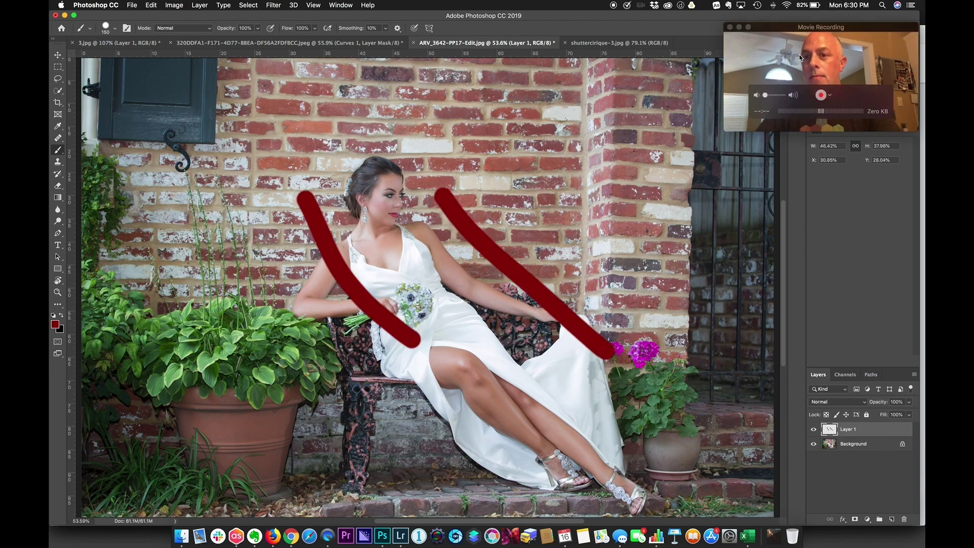
{"action": "left_click_drag", "start_coordinate": [852, 31], "coordinate": [181, 29]}
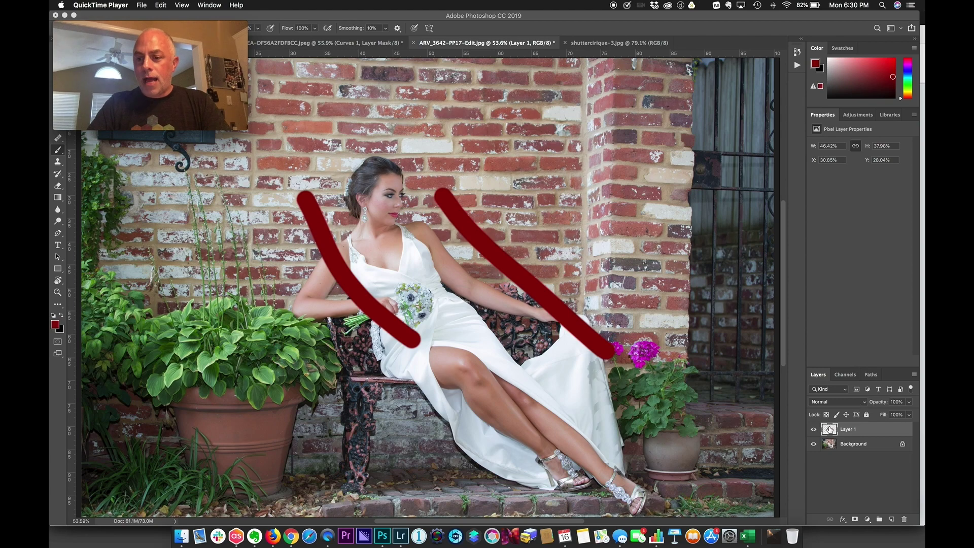
{"action": "left_click", "coordinate": [766, 121]}
{"action": "mouse_move", "coordinate": [753, 91]}
{"action": "left_mouse_down"}
{"action": "mouse_move", "coordinate": [721, 148]}
{"action": "mouse_move", "coordinate": [759, 198]}
{"action": "mouse_move", "coordinate": [733, 247]}
{"action": "mouse_move", "coordinate": [729, 324]}
{"action": "mouse_move", "coordinate": [747, 353]}
{"action": "left_mouse_up"}
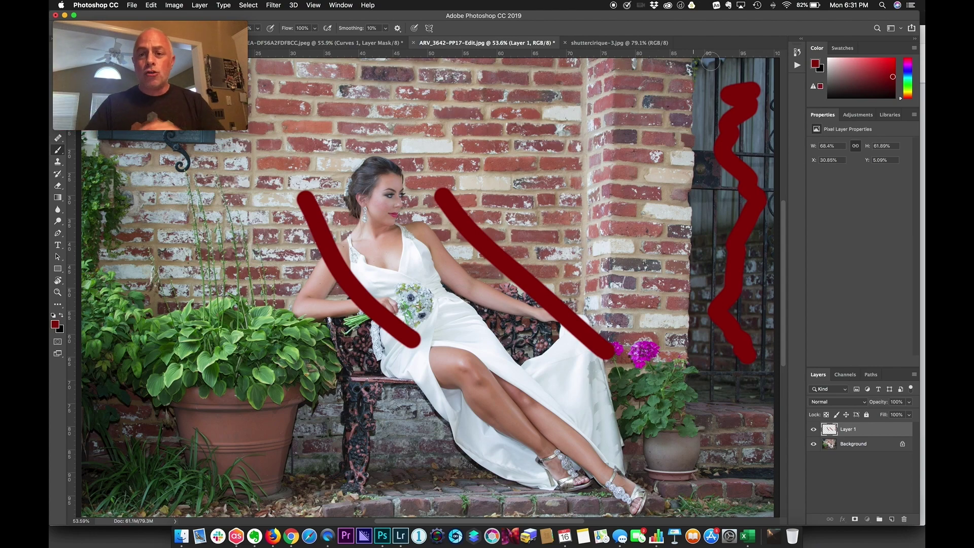
{"action": "left_click_drag", "start_coordinate": [659, 68], "coordinate": [657, 536]}
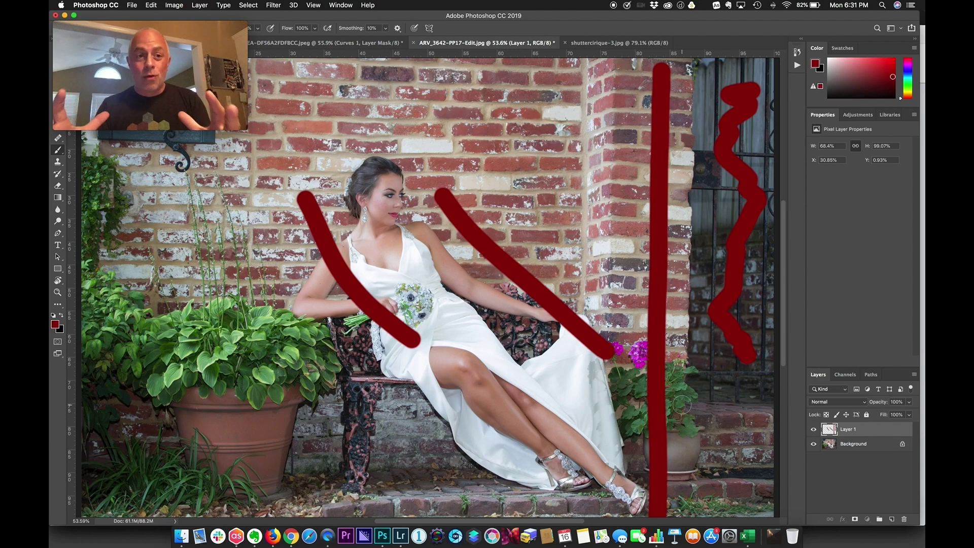
Hide the marking layer and crop the iron gate off the bride photo, ending the frame at the brick column.
{"action": "left_click", "coordinate": [814, 429]}
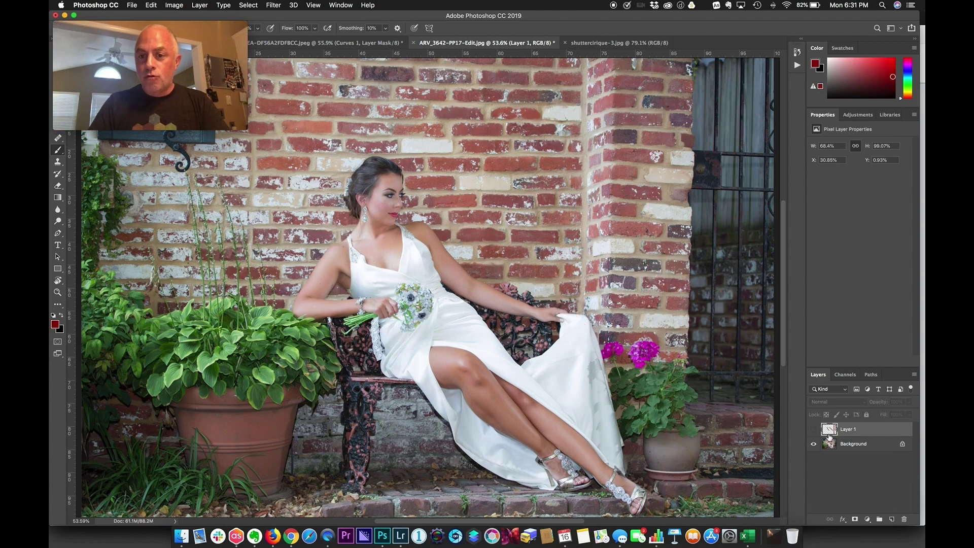
{"action": "key", "text": "c"}
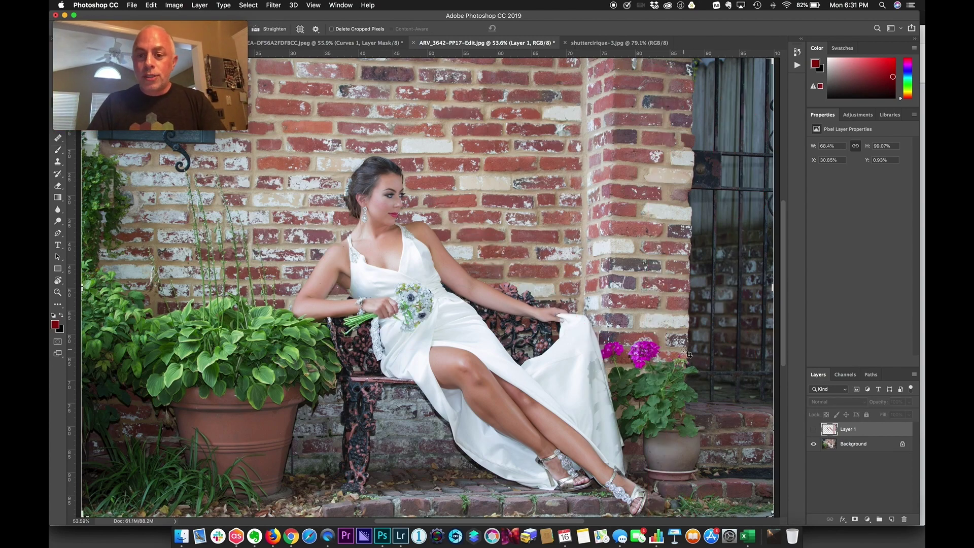
{"action": "left_click", "coordinate": [691, 355]}
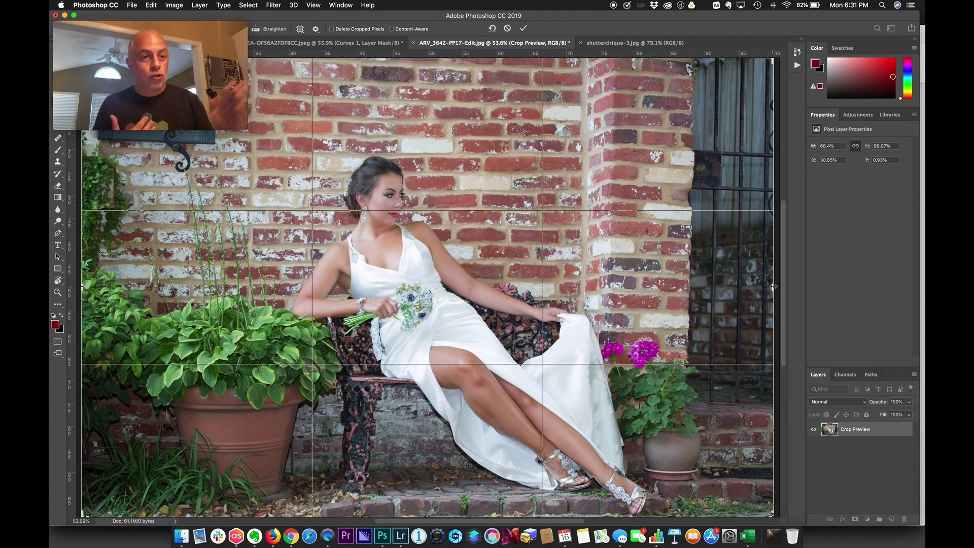
{"action": "left_click_drag", "start_coordinate": [773, 287], "coordinate": [729, 288]}
{"action": "key", "text": "super+r"}
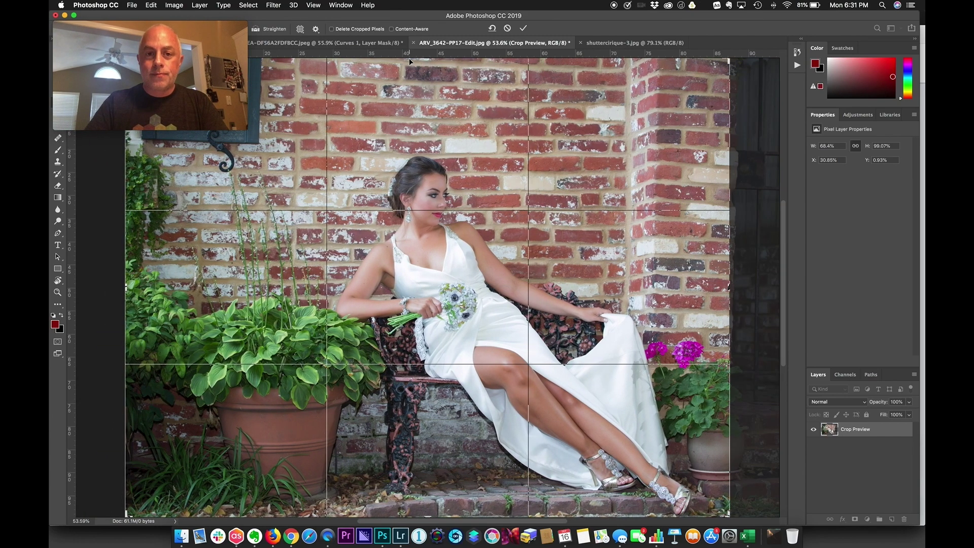
{"action": "key", "text": "Return"}
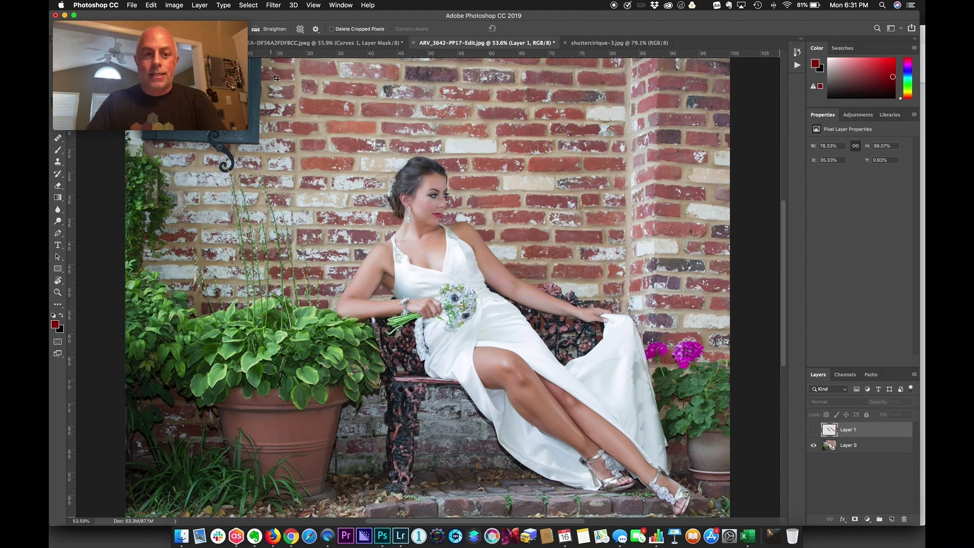
Switch to QuickTime Player and move the Movie Recording window off the blue shutter in the bride photo.
{"action": "mouse_move", "coordinate": [229, 76]}
{"action": "left_click", "coordinate": [245, 130]}
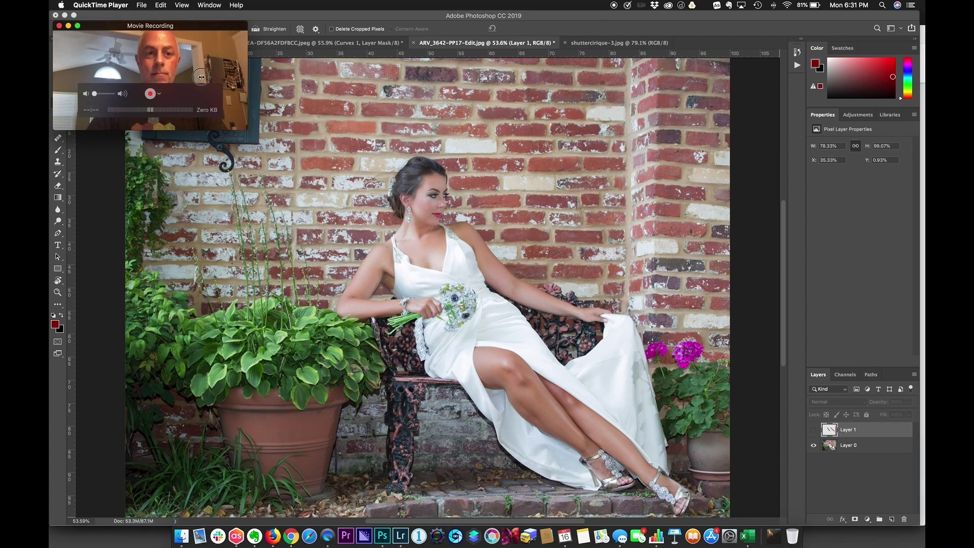
{"action": "left_click_drag", "start_coordinate": [190, 23], "coordinate": [844, 13]}
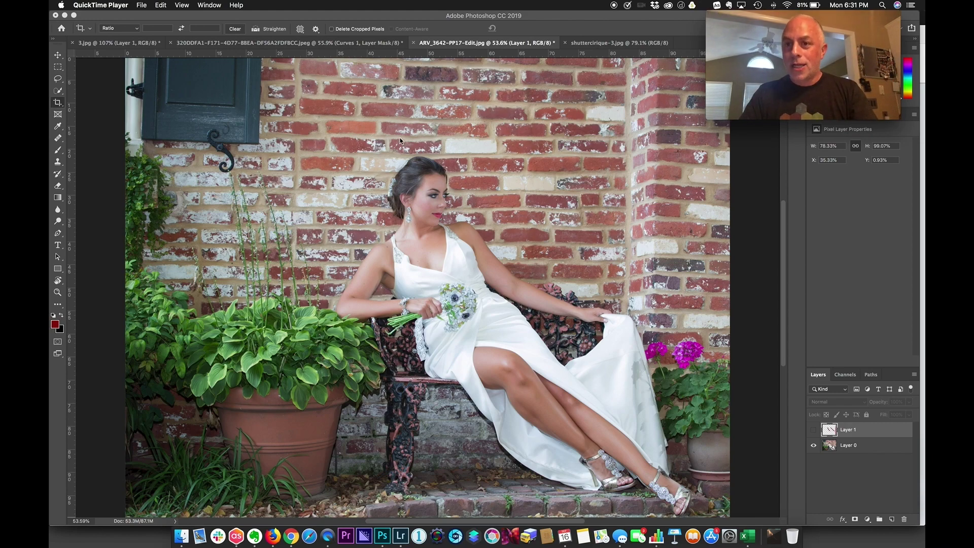
Show Layer 1, mark the blue shutter with a wavy dark red brush stroke, and hide the layer again.
{"action": "left_click", "coordinate": [814, 430]}
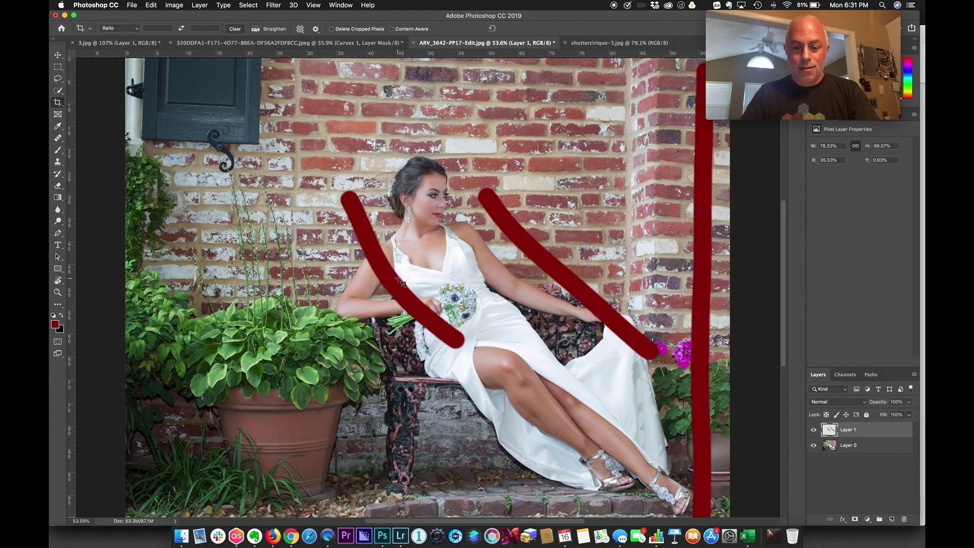
{"action": "key", "text": "b"}
{"action": "left_click_drag", "start_coordinate": [188, 85], "coordinate": [246, 183]}
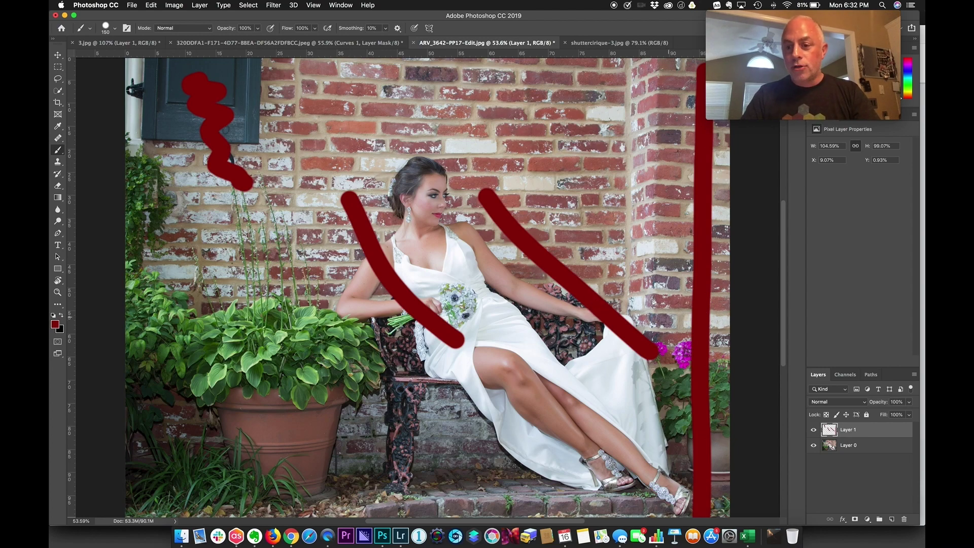
{"action": "left_click", "coordinate": [810, 431]}
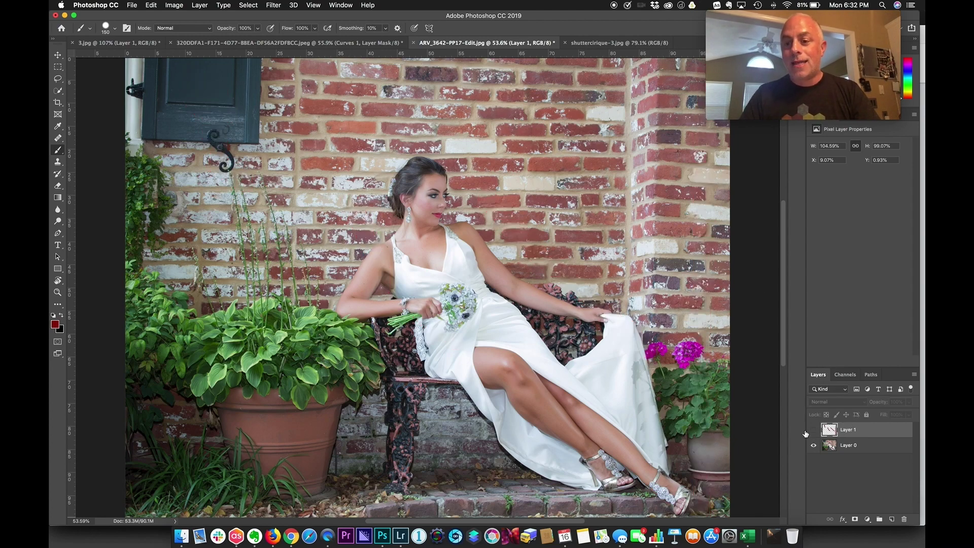
Darken the bride's surroundings with Curves above Layer 0, masked by an inverted 200 px feathered lasso, moving a midpoint to input 106, output 80.
{"action": "key", "text": "l"}
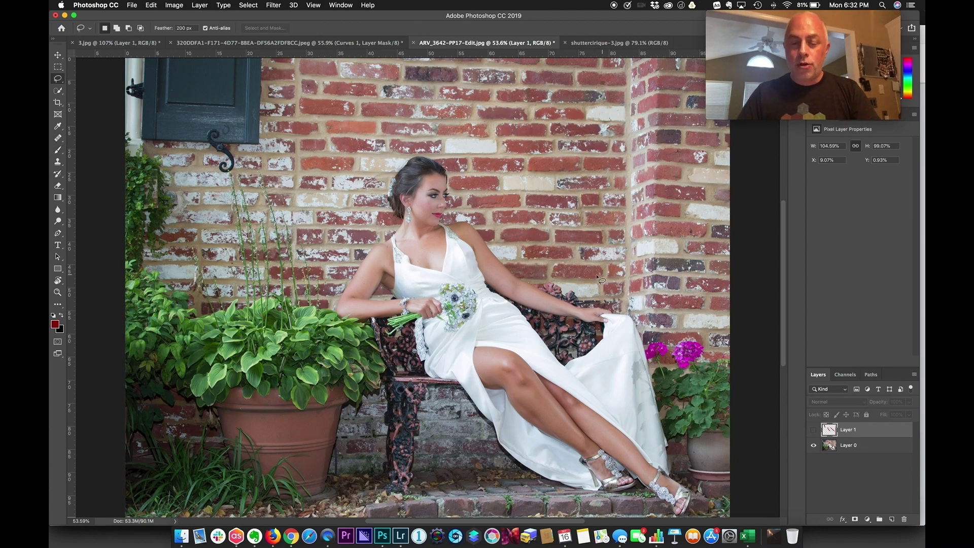
{"action": "mouse_move", "coordinate": [601, 278]}
{"action": "left_mouse_down"}
{"action": "mouse_move", "coordinate": [435, 138]}
{"action": "mouse_move", "coordinate": [364, 308]}
{"action": "mouse_move", "coordinate": [627, 541]}
{"action": "mouse_move", "coordinate": [731, 507]}
{"action": "mouse_move", "coordinate": [659, 378]}
{"action": "mouse_move", "coordinate": [572, 259]}
{"action": "left_mouse_up"}
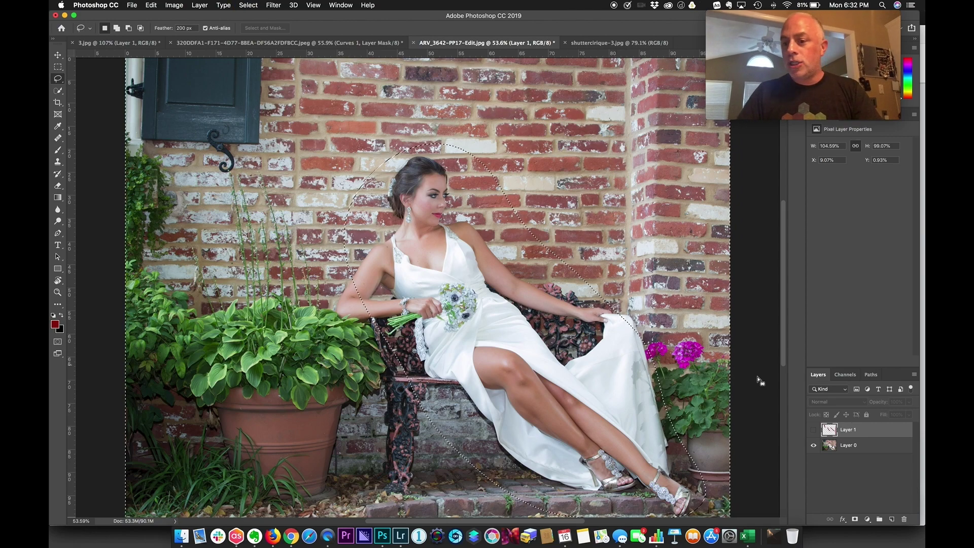
{"action": "left_click", "coordinate": [842, 445]}
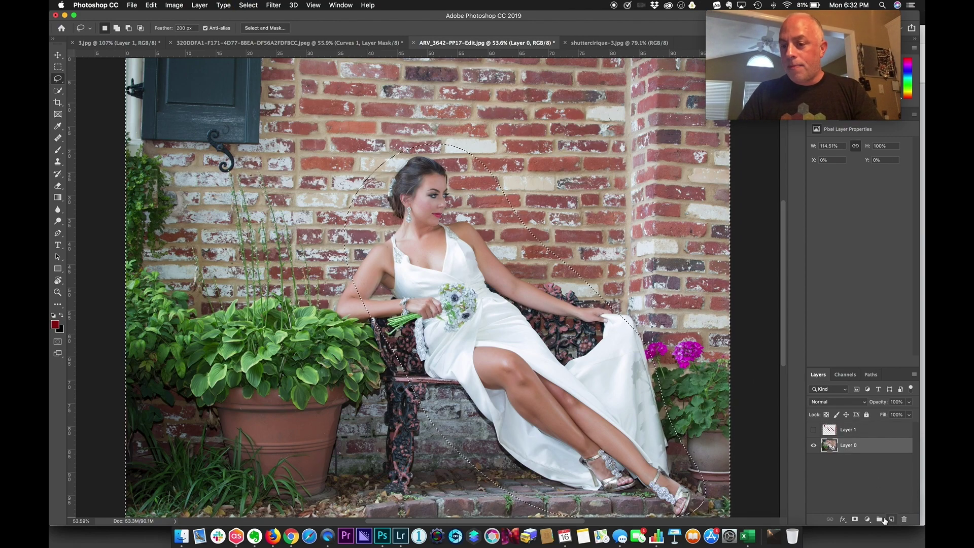
{"action": "left_click", "coordinate": [866, 519]}
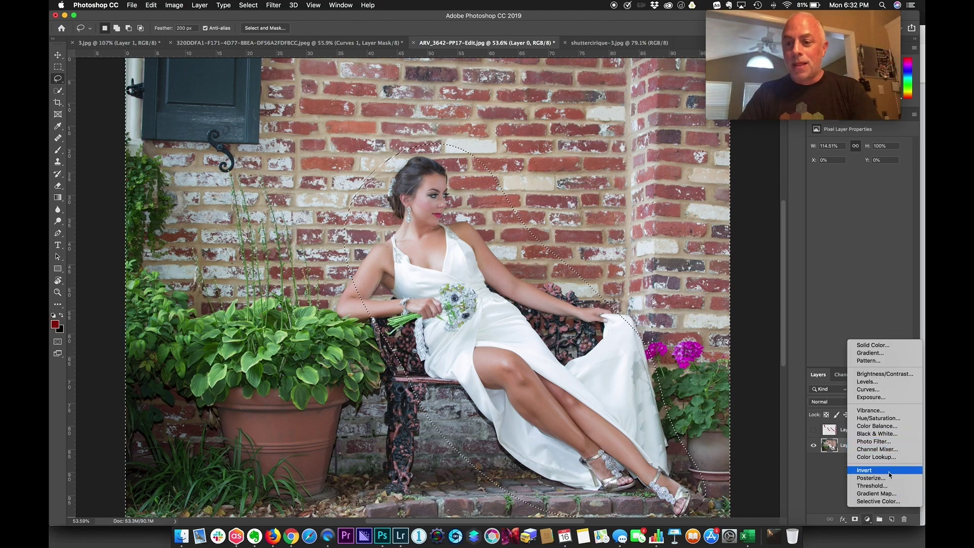
{"action": "left_click", "coordinate": [880, 393]}
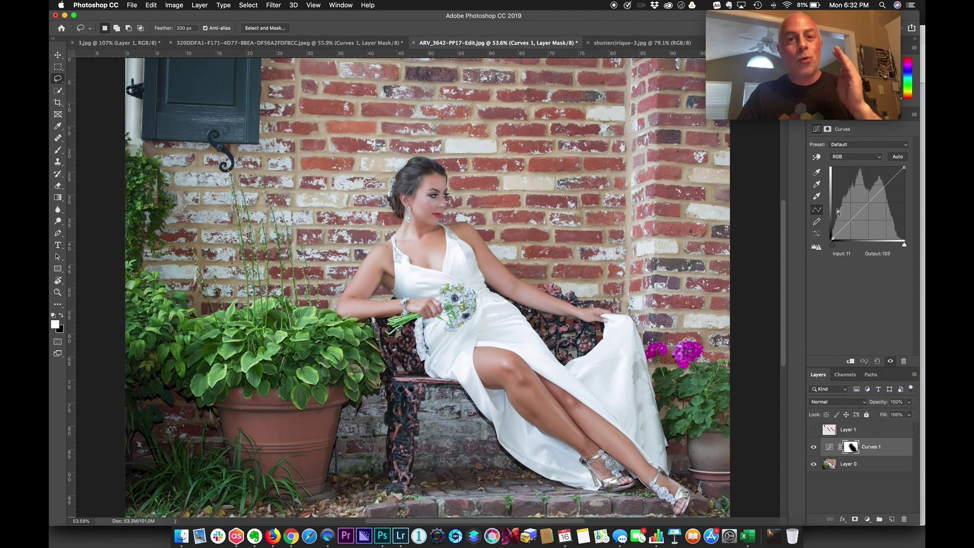
{"action": "left_click_drag", "start_coordinate": [859, 206], "coordinate": [862, 216]}
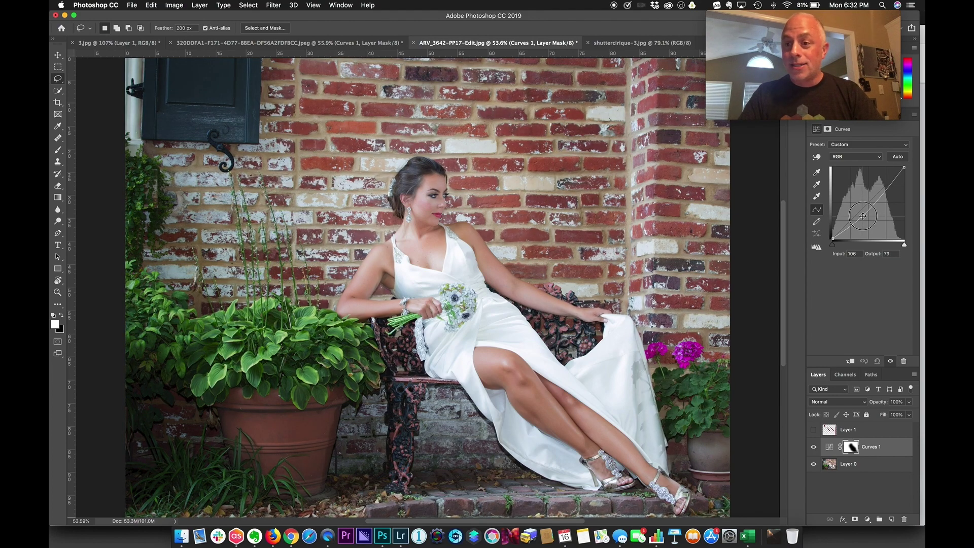
{"action": "left_click_drag", "start_coordinate": [862, 216], "coordinate": [862, 216]}
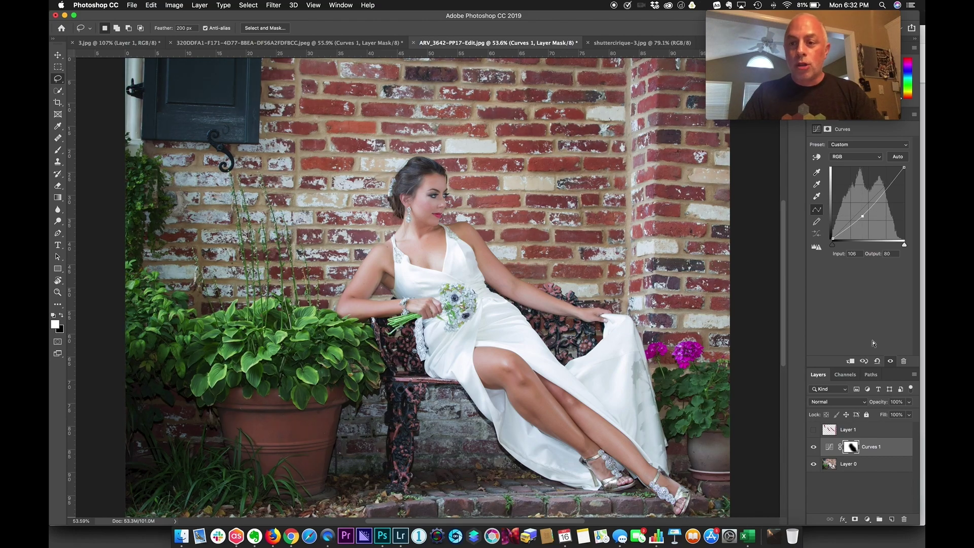
Compare the bride photo with and without the Curves 1 darkening, leaving the adjustment hidden.
{"action": "left_click", "coordinate": [814, 449]}
{"action": "left_click", "coordinate": [814, 448]}
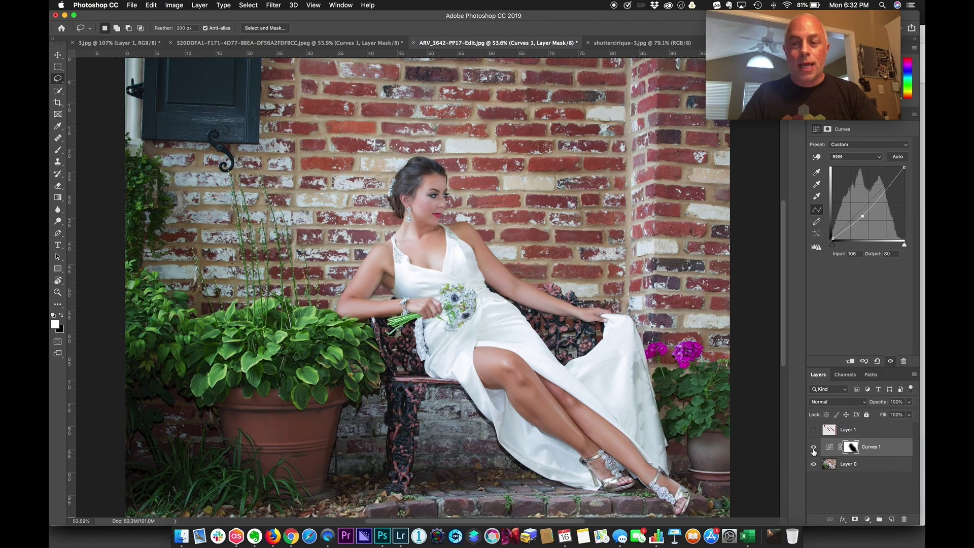
{"action": "left_click", "coordinate": [813, 449]}
{"action": "left_click", "coordinate": [814, 449]}
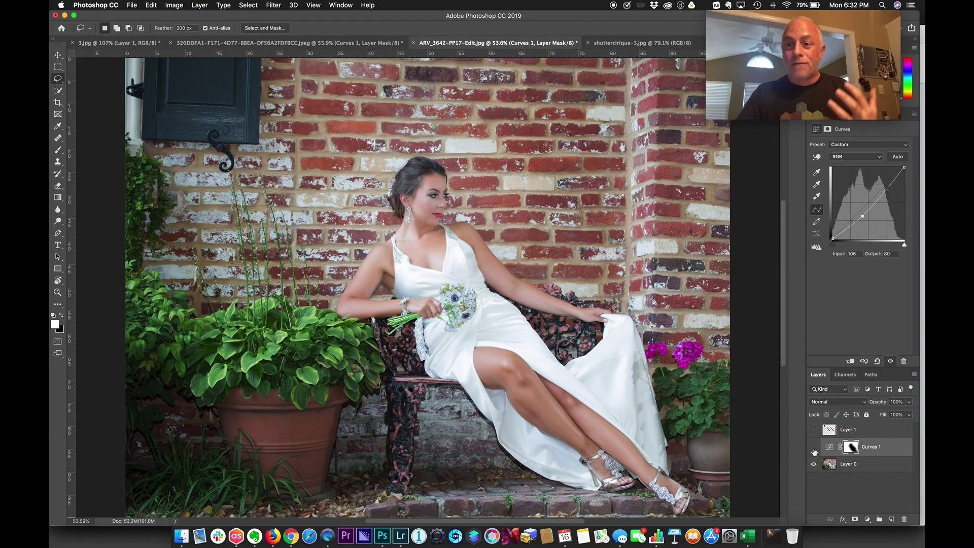
{"action": "left_click", "coordinate": [814, 450]}
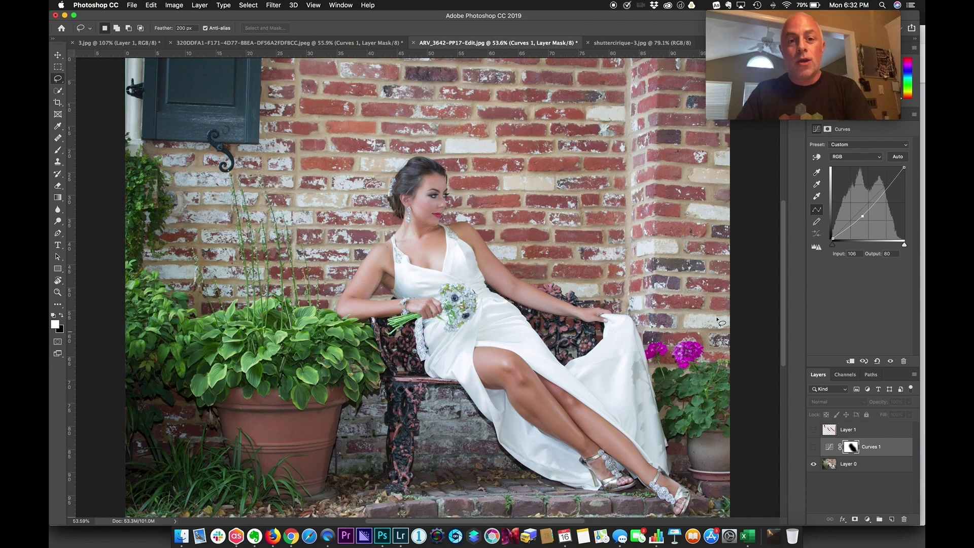
On Layer 0, paint short dark red strokes with a 43 px brush on the bricks beside the bride's face and on her cheek.
{"action": "left_click", "coordinate": [828, 447]}
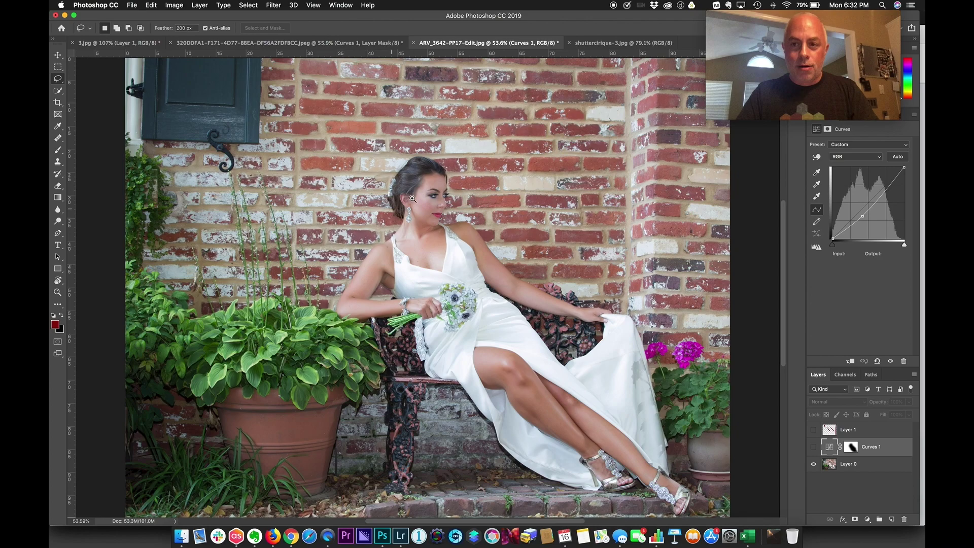
{"action": "left_click_drag", "start_coordinate": [413, 199], "coordinate": [594, 303]}
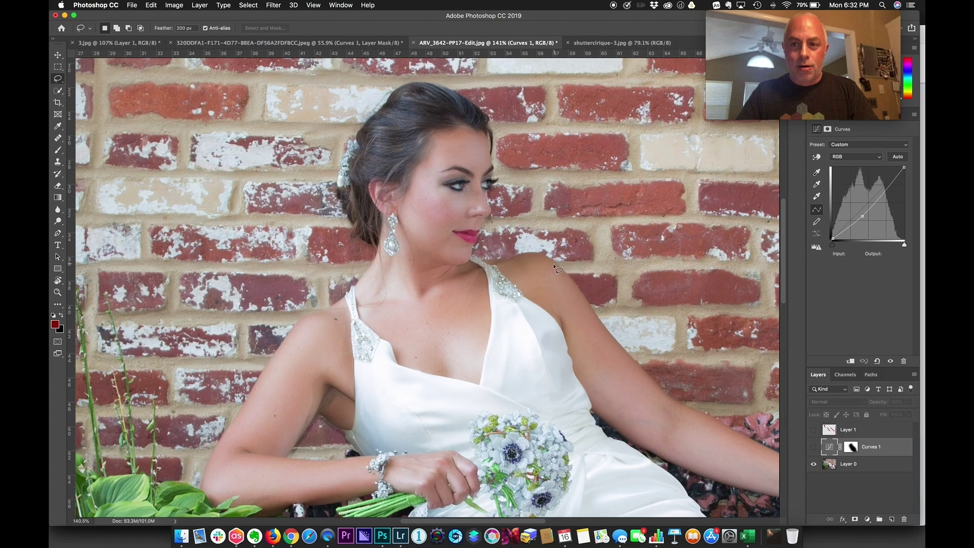
{"action": "key", "text": "b"}
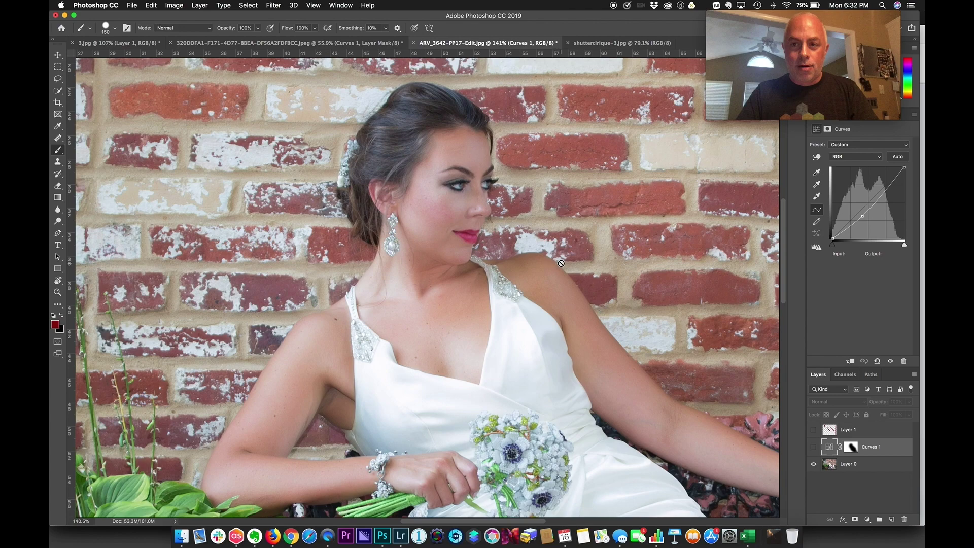
{"action": "left_click", "coordinate": [828, 461]}
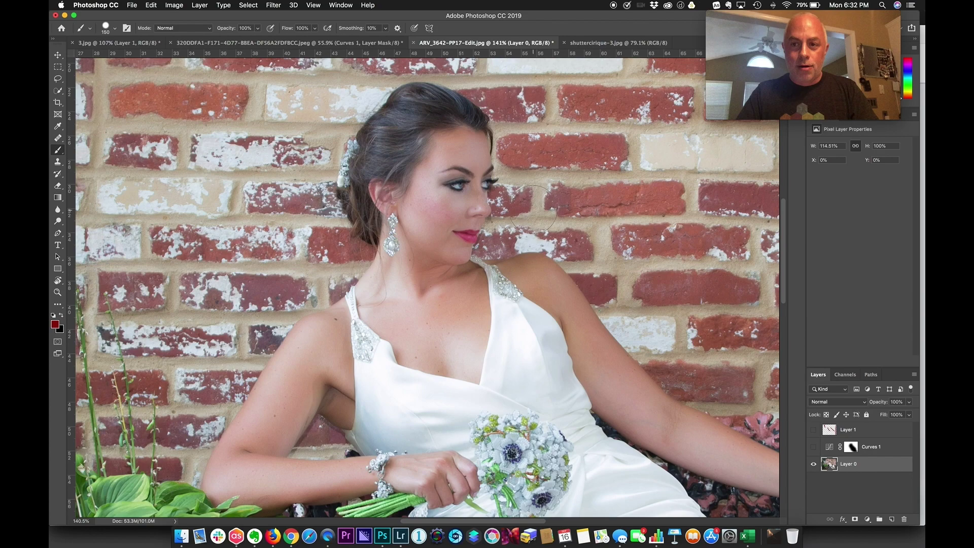
{"action": "mouse_move", "coordinate": [530, 205]}
{"action": "left_mouse_down"}
{"action": "mouse_move", "coordinate": [496, 207]}
{"action": "mouse_move", "coordinate": [512, 213]}
{"action": "left_mouse_up"}
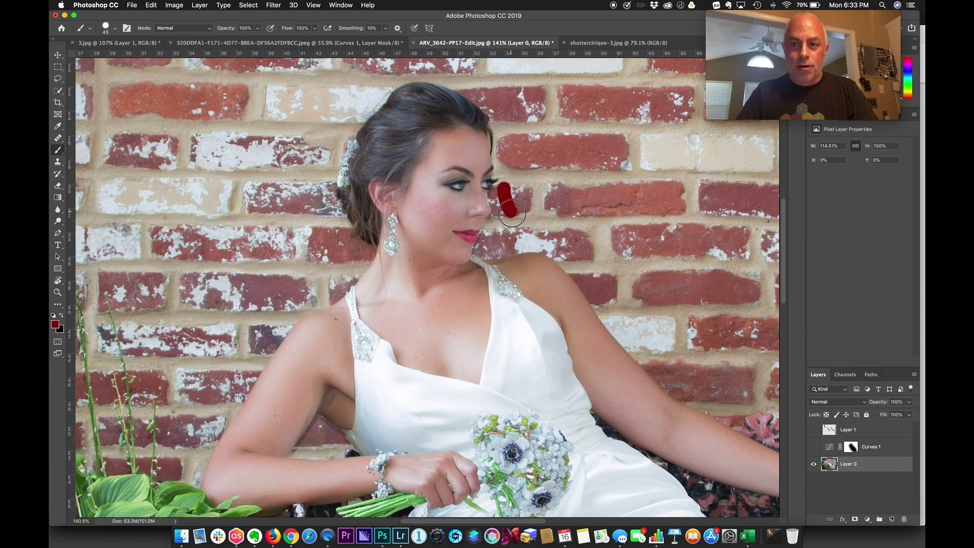
{"action": "left_click_drag", "start_coordinate": [458, 193], "coordinate": [461, 222]}
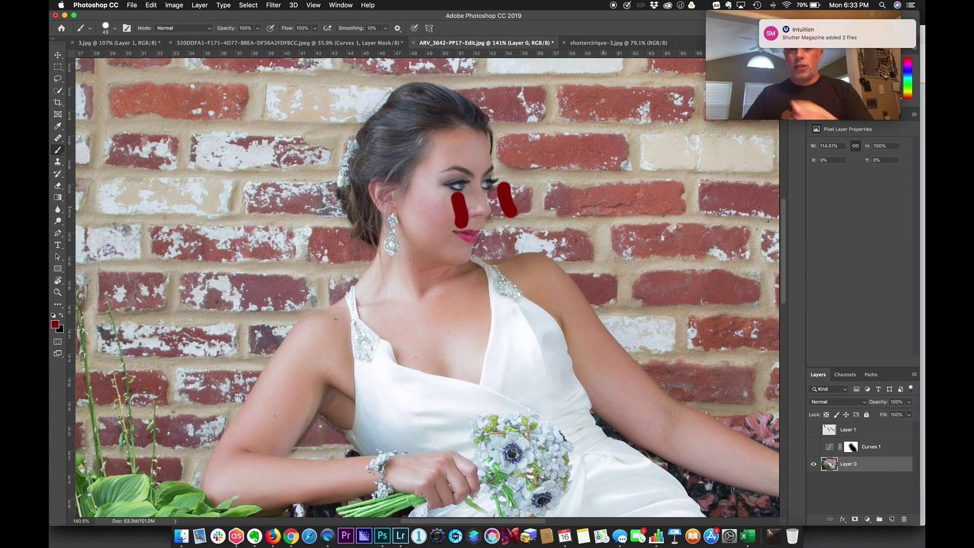
Switch to QuickTime Player and move the camera window away from the Color and Properties settings.
{"action": "key", "text": "super+Tab"}
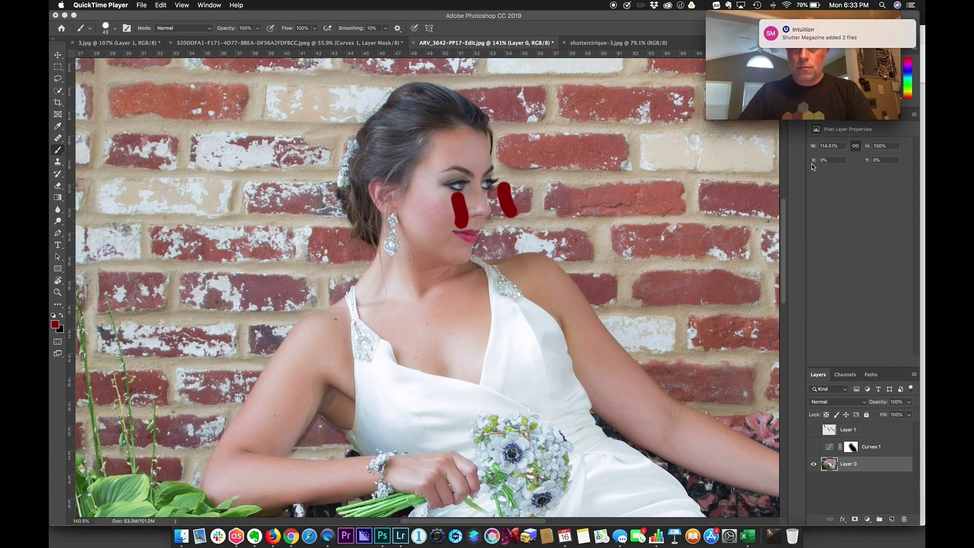
{"action": "mouse_move", "coordinate": [768, 77]}
{"action": "left_click_drag", "start_coordinate": [748, 18], "coordinate": [652, 90]}
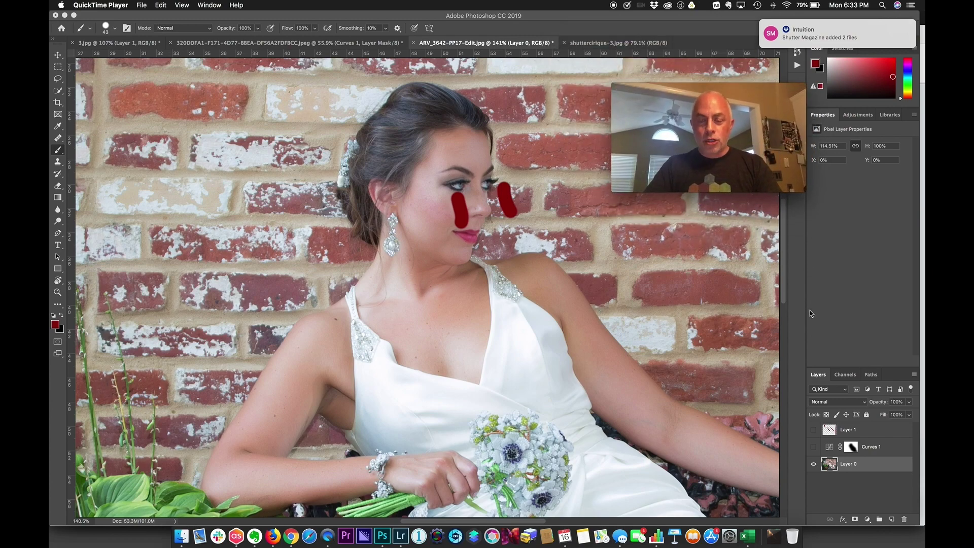
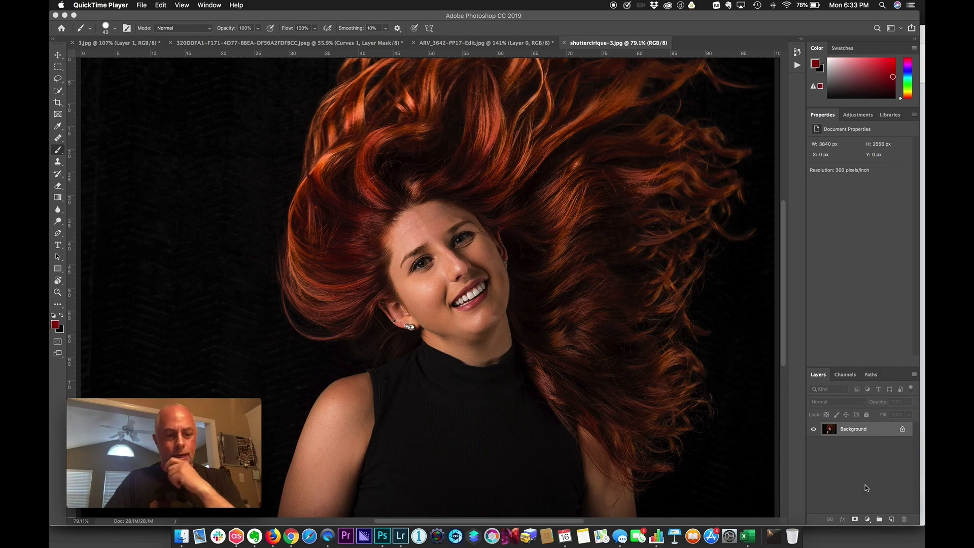
In shuttercirique-3.jpg, mark the black backdrop beside the woman's hair with one wavy and two diagonal dark red strokes on a new layer.
{"action": "left_click", "coordinate": [864, 483]}
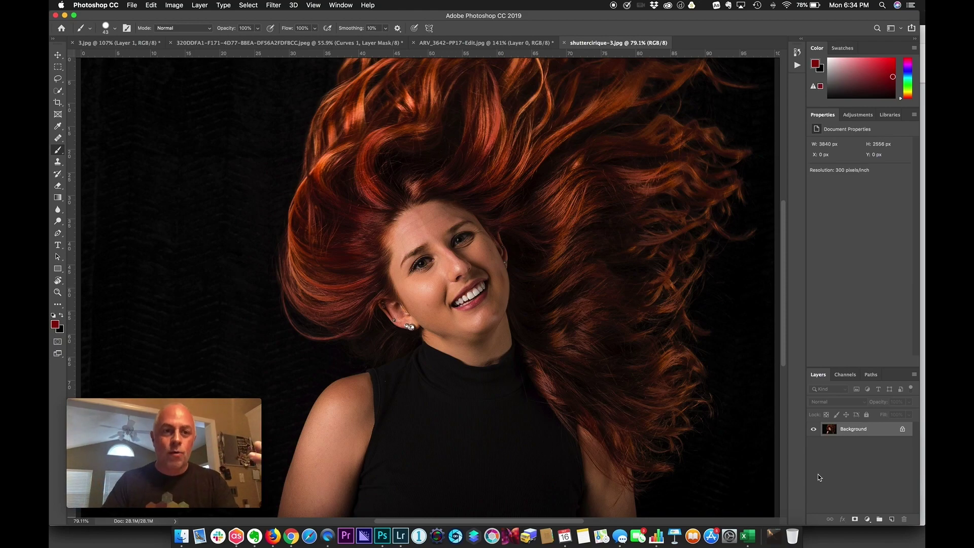
{"action": "left_click", "coordinate": [892, 519]}
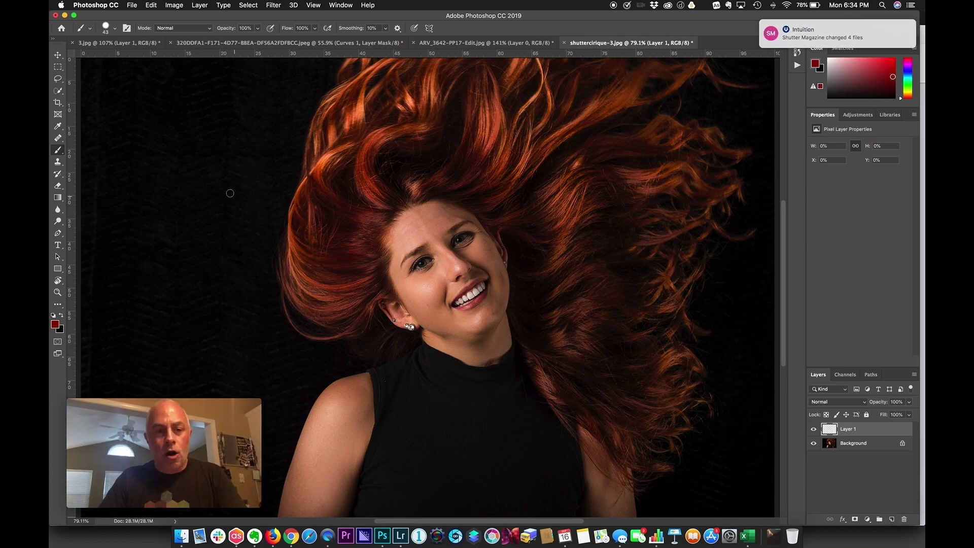
{"action": "key", "text": "super+space"}
{"action": "mouse_move", "coordinate": [187, 162]}
{"action": "left_mouse_down"}
{"action": "mouse_move", "coordinate": [250, 200]}
{"action": "mouse_move", "coordinate": [192, 172]}
{"action": "left_mouse_up"}
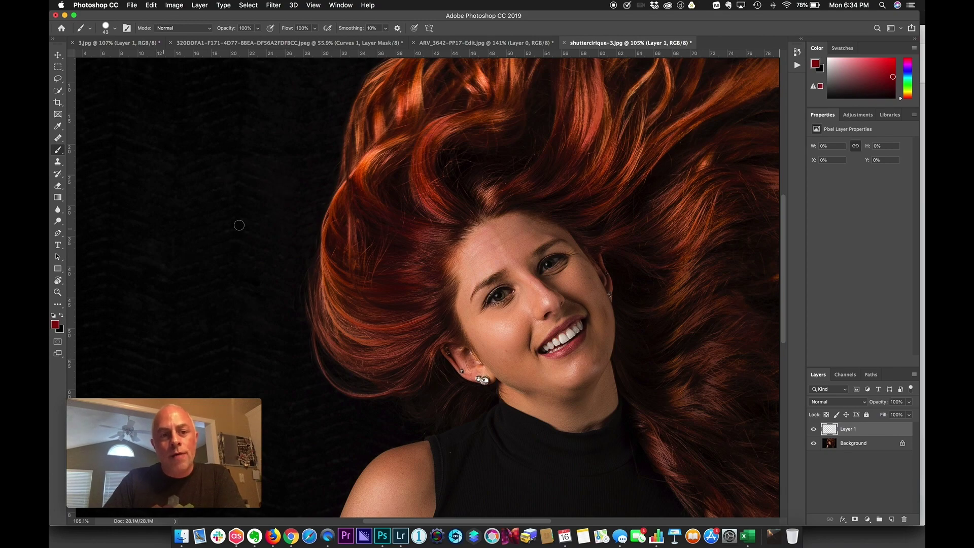
{"action": "scroll", "coordinate": [191, 250], "scroll_direction": "down", "scroll_amount": 2}
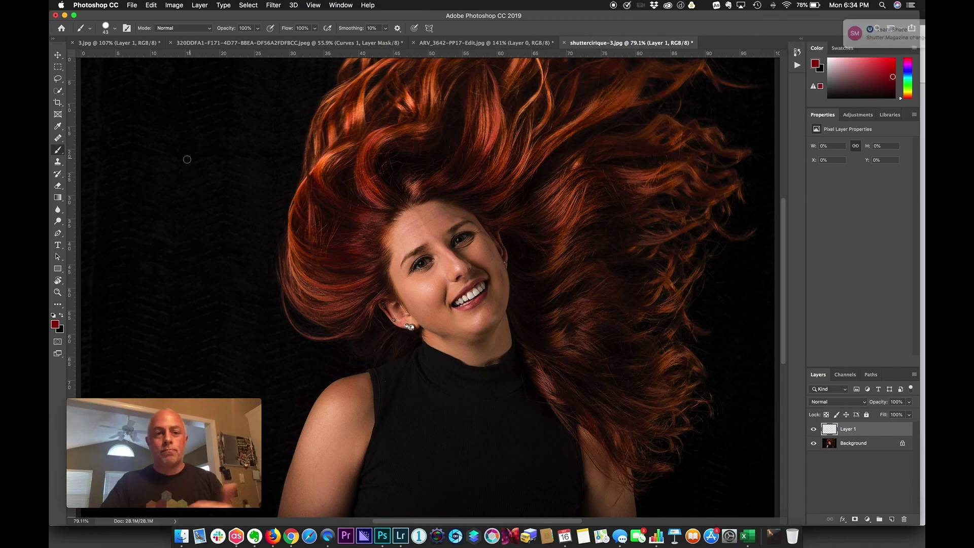
{"action": "mouse_move", "coordinate": [192, 132]}
{"action": "left_mouse_down"}
{"action": "mouse_move", "coordinate": [161, 181]}
{"action": "mouse_move", "coordinate": [200, 253]}
{"action": "left_mouse_up"}
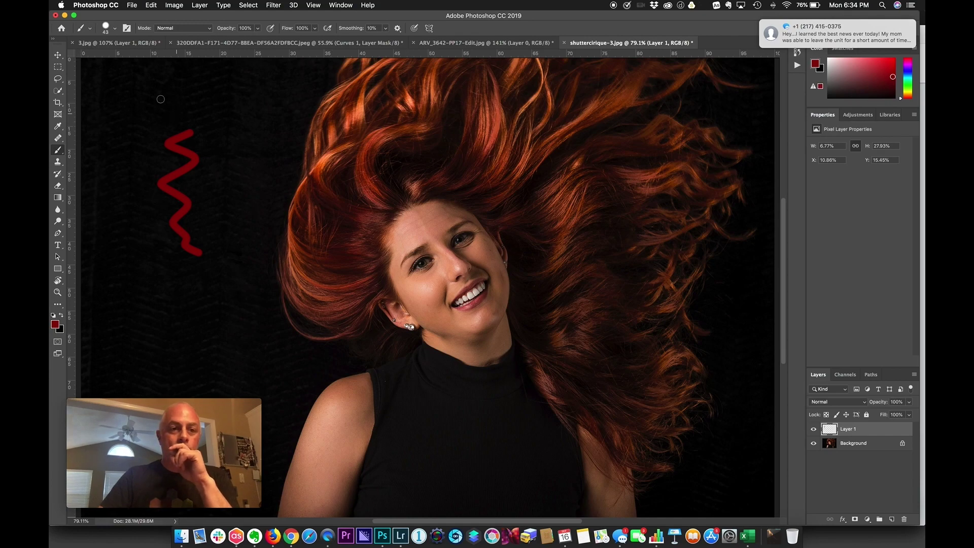
{"action": "left_click_drag", "start_coordinate": [143, 92], "coordinate": [269, 144]}
{"action": "left_click_drag", "start_coordinate": [123, 139], "coordinate": [253, 227]}
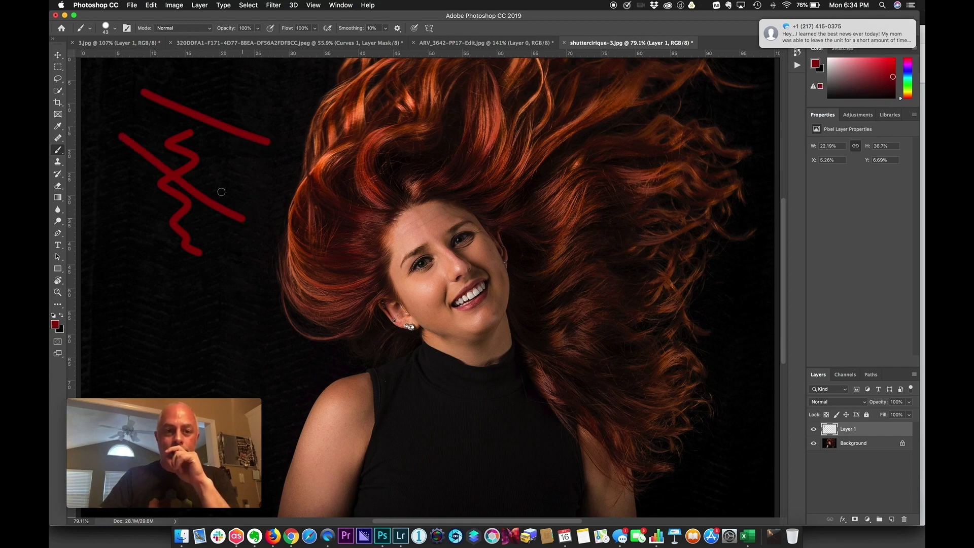
Add arrowheads to the two diagonal strokes so they point at the woman's hair, and hide Layer 1.
{"action": "mouse_move", "coordinate": [222, 192]}
{"action": "left_mouse_down"}
{"action": "mouse_move", "coordinate": [253, 226]}
{"action": "mouse_move", "coordinate": [223, 225]}
{"action": "left_mouse_up"}
{"action": "mouse_move", "coordinate": [260, 117]}
{"action": "left_mouse_down"}
{"action": "mouse_move", "coordinate": [291, 149]}
{"action": "mouse_move", "coordinate": [285, 158]}
{"action": "mouse_move", "coordinate": [252, 152]}
{"action": "left_mouse_up"}
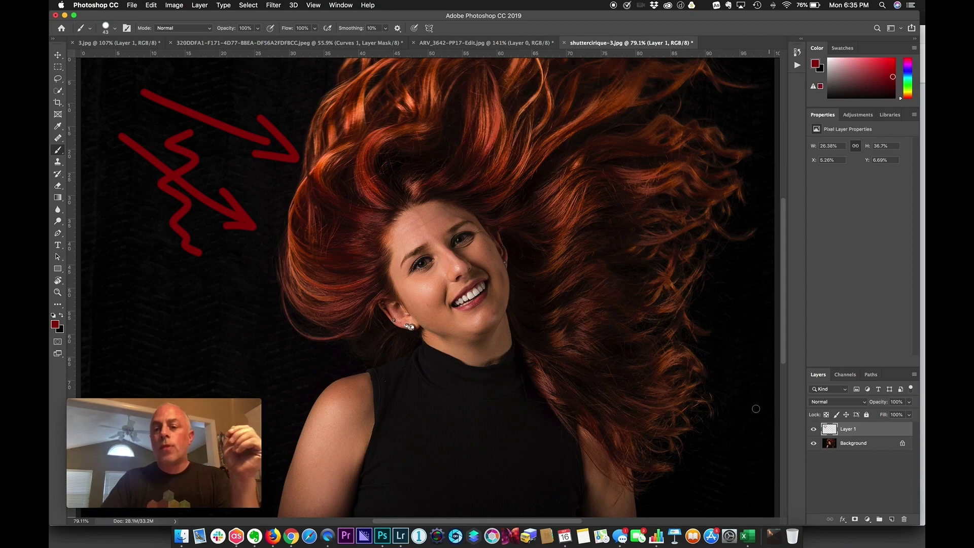
{"action": "left_click", "coordinate": [814, 429]}
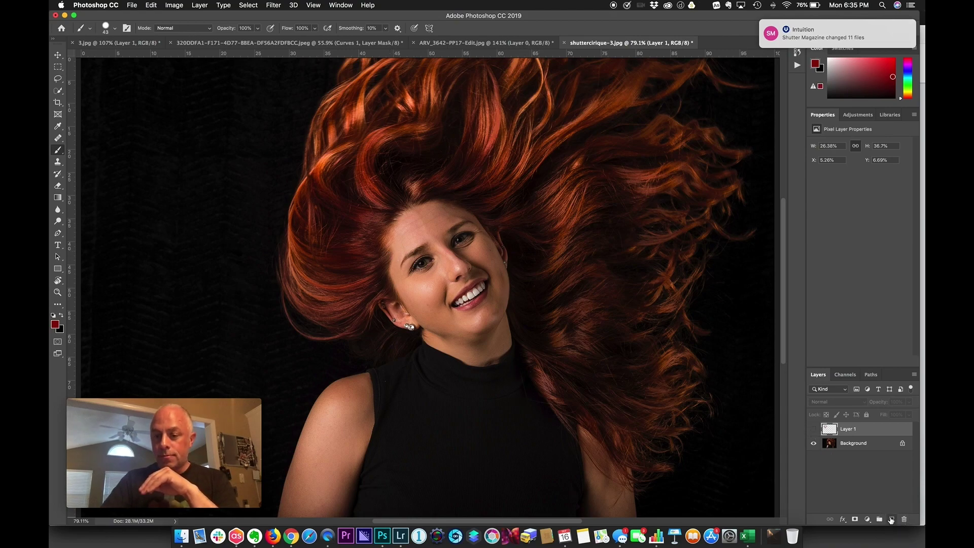
On a new layer, paint two long arched dark red strokes across the upper part of the hair, and hide that layer.
{"action": "left_click", "coordinate": [891, 519]}
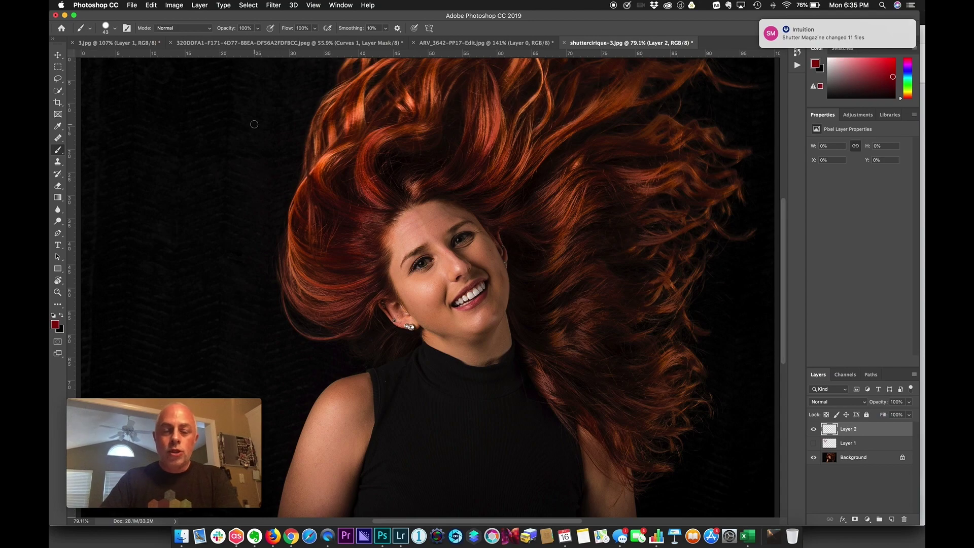
{"action": "mouse_move", "coordinate": [254, 124]}
{"action": "left_mouse_down"}
{"action": "mouse_move", "coordinate": [331, 93]}
{"action": "mouse_move", "coordinate": [404, 103]}
{"action": "mouse_move", "coordinate": [621, 95]}
{"action": "mouse_move", "coordinate": [713, 112]}
{"action": "left_mouse_up"}
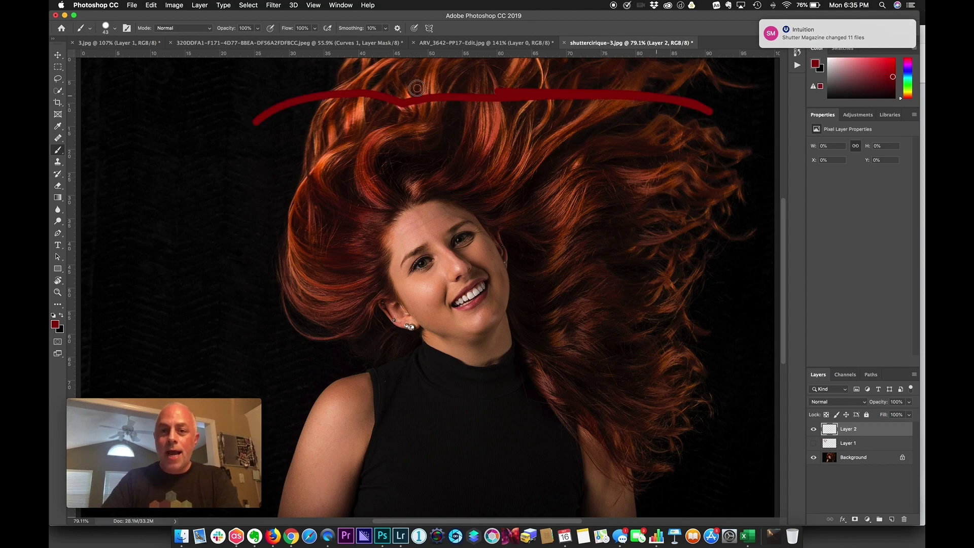
{"action": "mouse_move", "coordinate": [310, 110]}
{"action": "left_mouse_down"}
{"action": "mouse_move", "coordinate": [446, 78]}
{"action": "mouse_move", "coordinate": [727, 102]}
{"action": "left_mouse_up"}
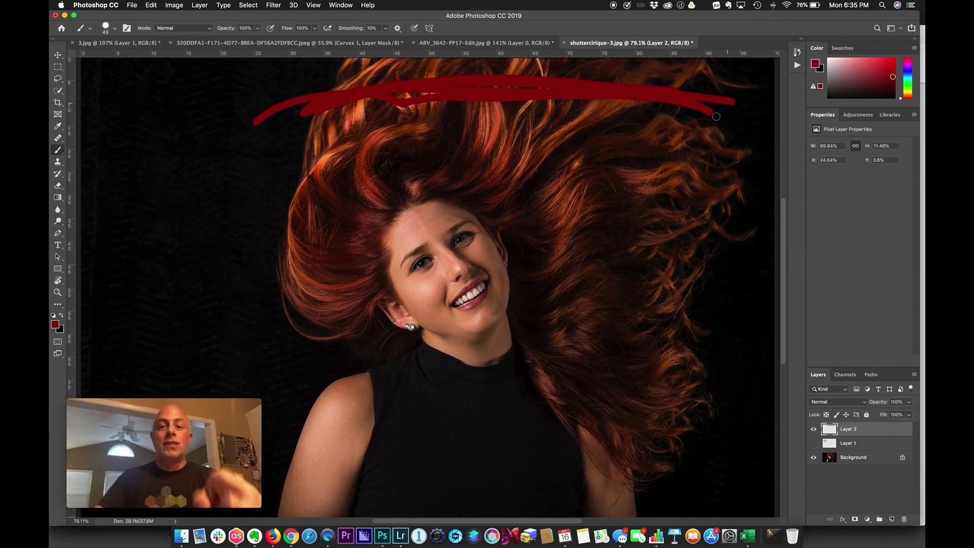
{"action": "left_click", "coordinate": [813, 429]}
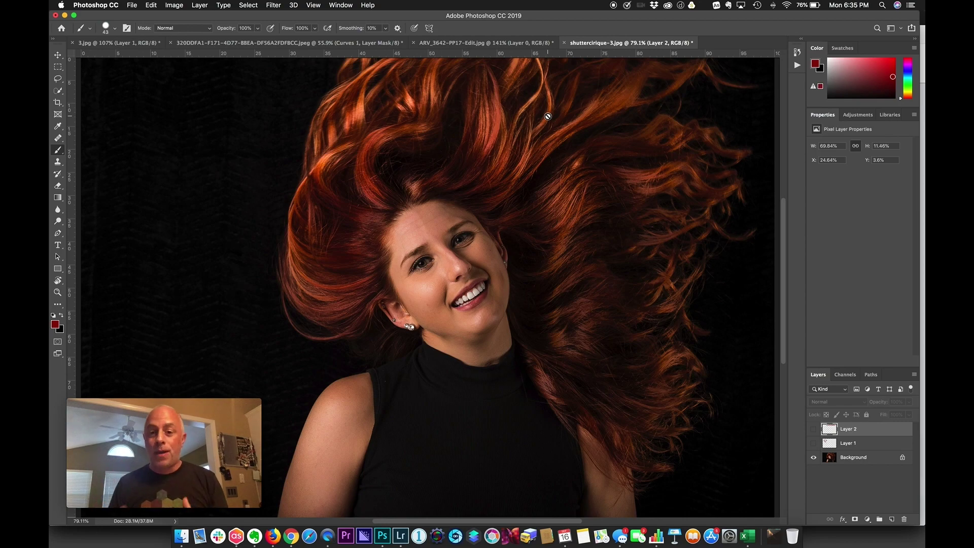
Move the QuickTime camera window off the photo's lower-left area and, with Layer 2 shown, paint a long wavy stroke down the empty backdrop.
{"action": "left_click_drag", "start_coordinate": [208, 404], "coordinate": [853, 21]}
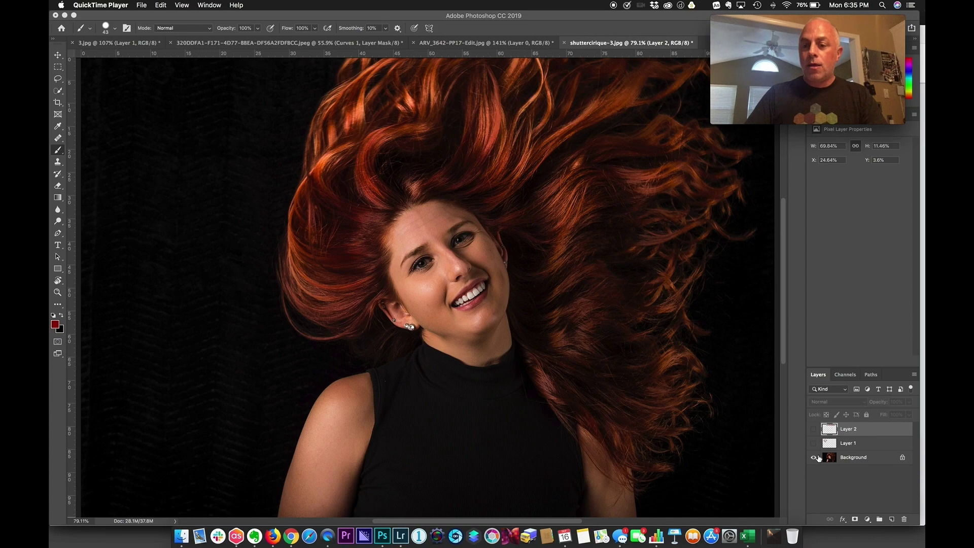
{"action": "left_click", "coordinate": [814, 430]}
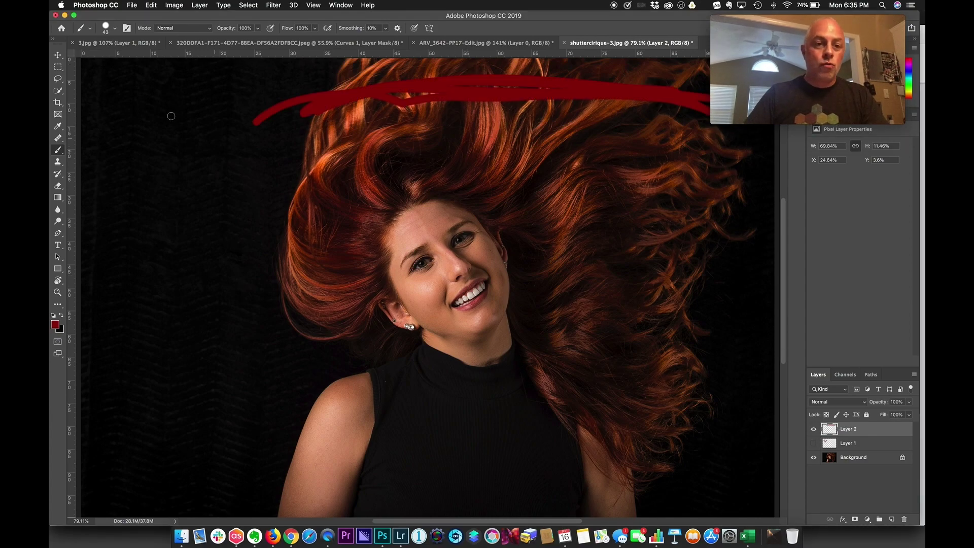
{"action": "left_click_drag", "start_coordinate": [169, 117], "coordinate": [122, 155]}
{"action": "mouse_move", "coordinate": [189, 170]}
{"action": "left_mouse_down"}
{"action": "mouse_move", "coordinate": [170, 250]}
{"action": "mouse_move", "coordinate": [228, 361]}
{"action": "mouse_move", "coordinate": [233, 426]}
{"action": "left_mouse_up"}
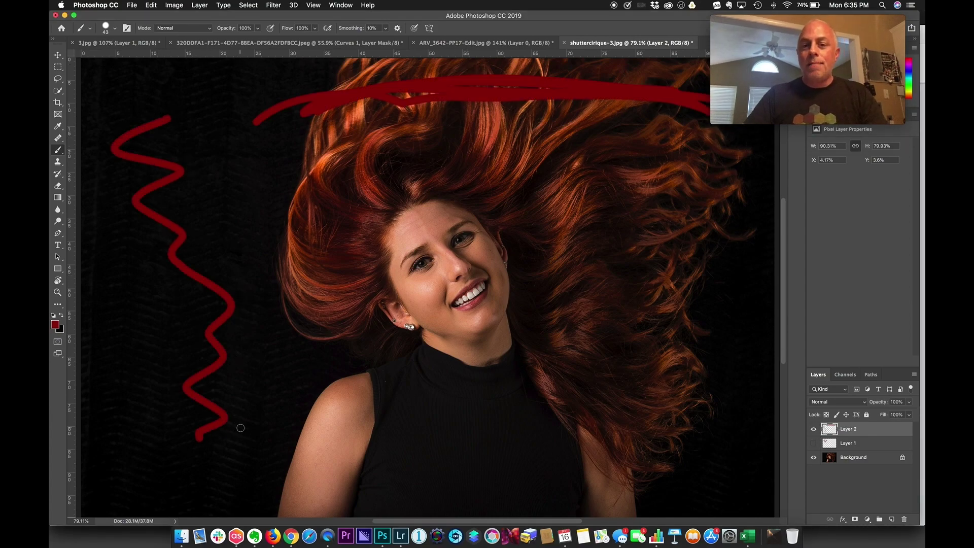
Crop the photo's left side inward to cut away the empty black backdrop marked by the wavy stroke.
{"action": "key", "text": "c"}
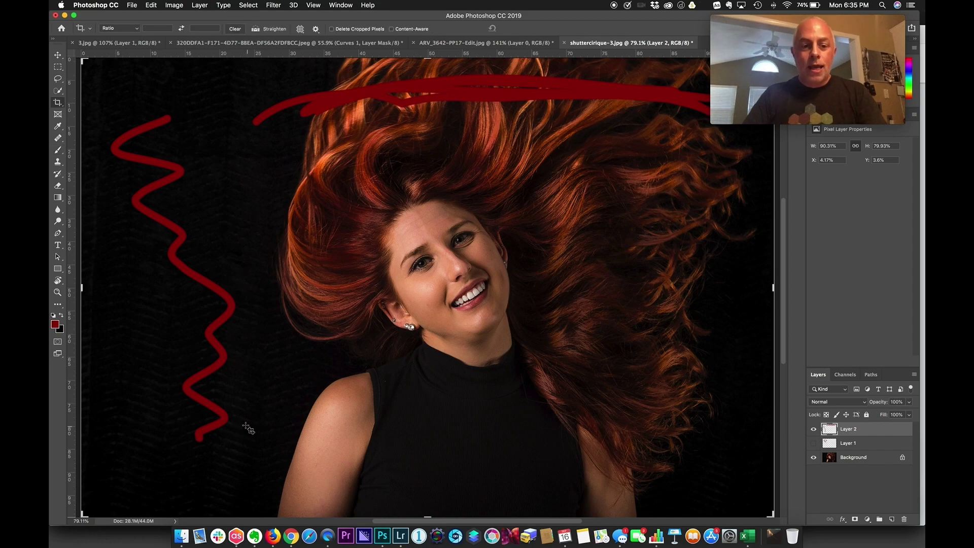
{"action": "left_click_drag", "start_coordinate": [84, 286], "coordinate": [165, 291]}
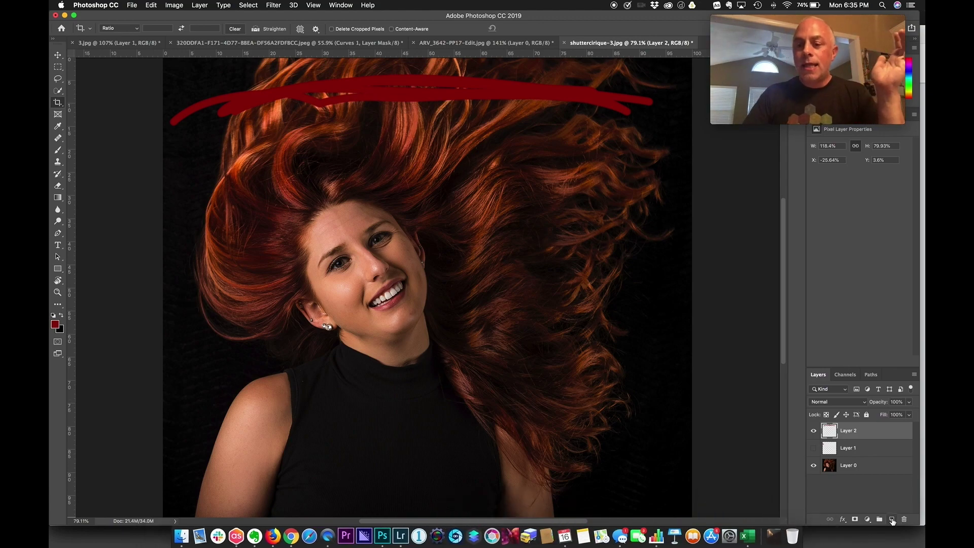
On a new layer, paint a dark red stroke along each arm and a bent stroke from the chest over the neck to the cheek.
{"action": "left_click", "coordinate": [891, 519]}
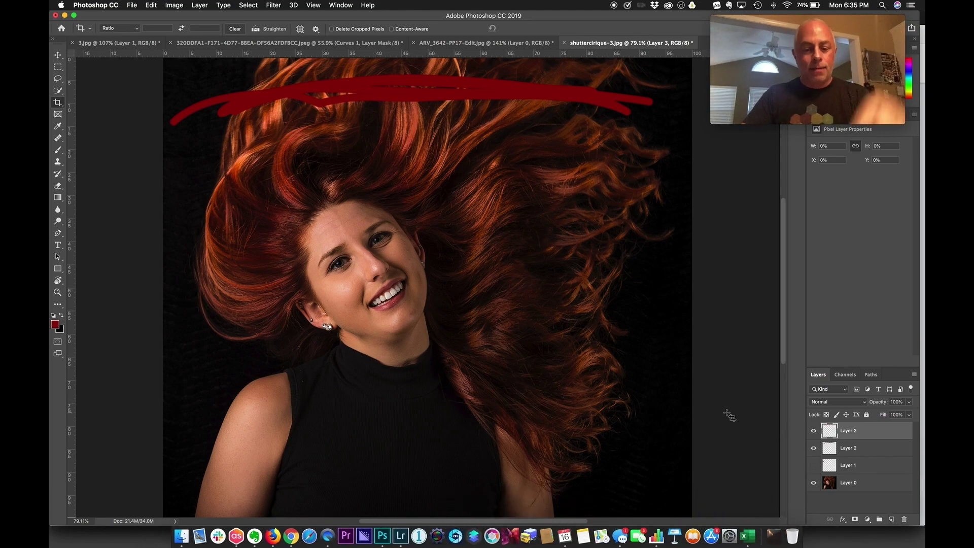
{"action": "key", "text": "b"}
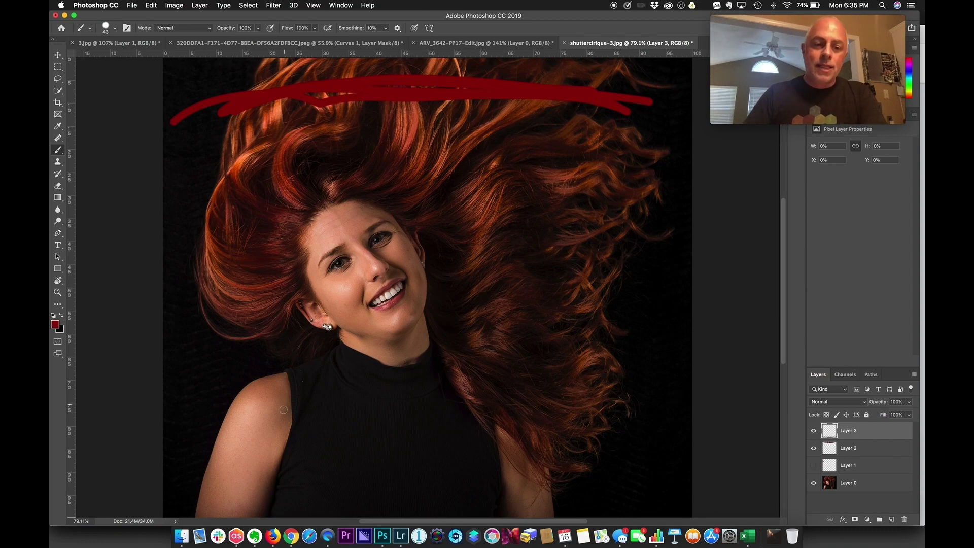
{"action": "left_click_drag", "start_coordinate": [262, 412], "coordinate": [215, 512]}
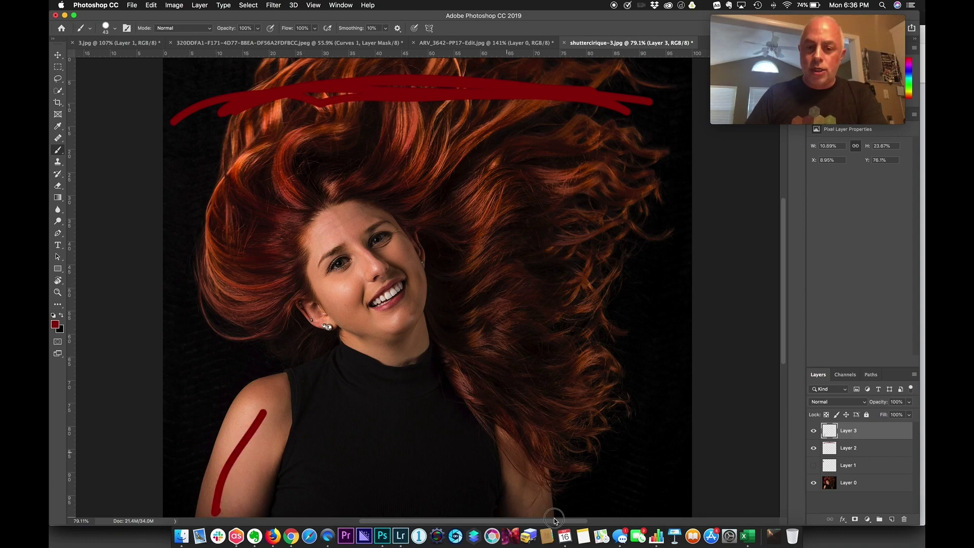
{"action": "left_click_drag", "start_coordinate": [504, 452], "coordinate": [553, 513]}
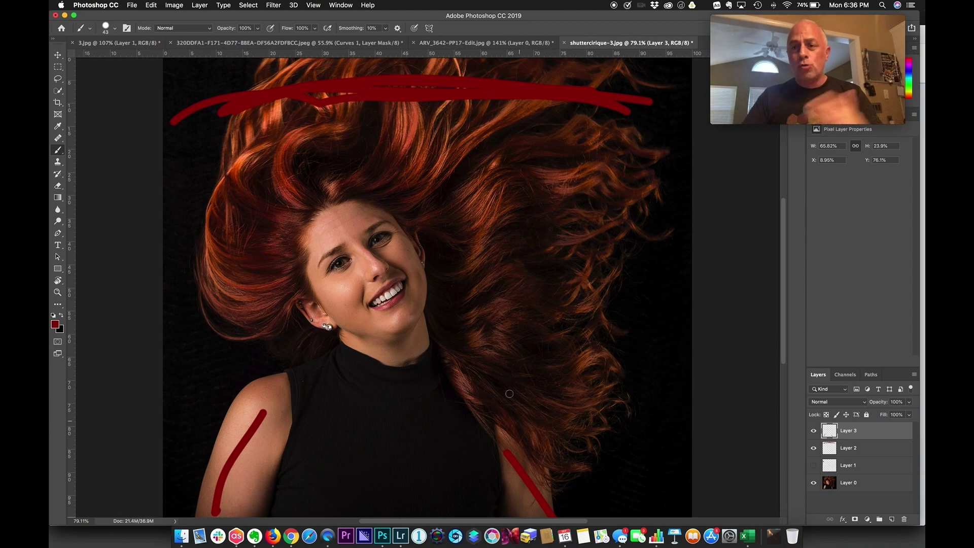
{"action": "mouse_move", "coordinate": [401, 416]}
{"action": "left_mouse_down"}
{"action": "mouse_move", "coordinate": [406, 355]}
{"action": "mouse_move", "coordinate": [333, 288]}
{"action": "left_mouse_up"}
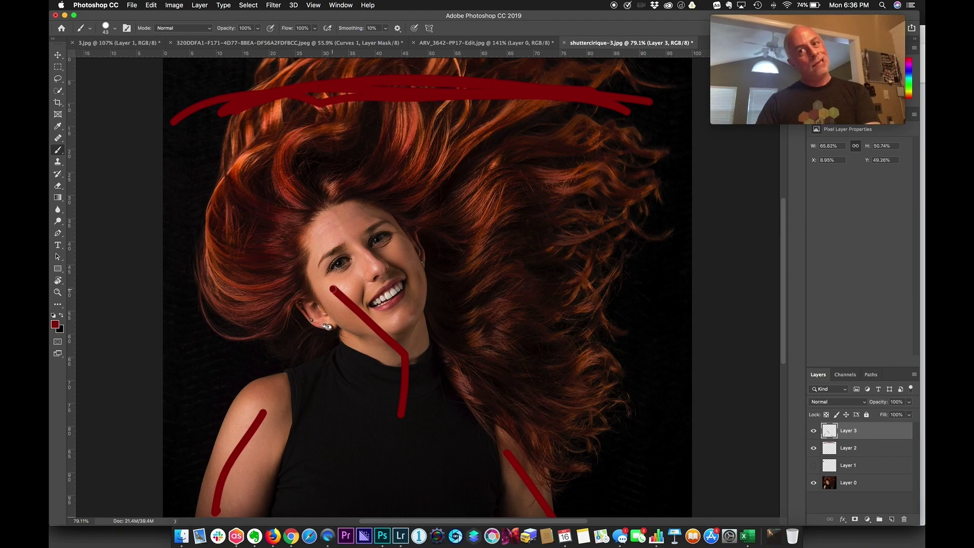